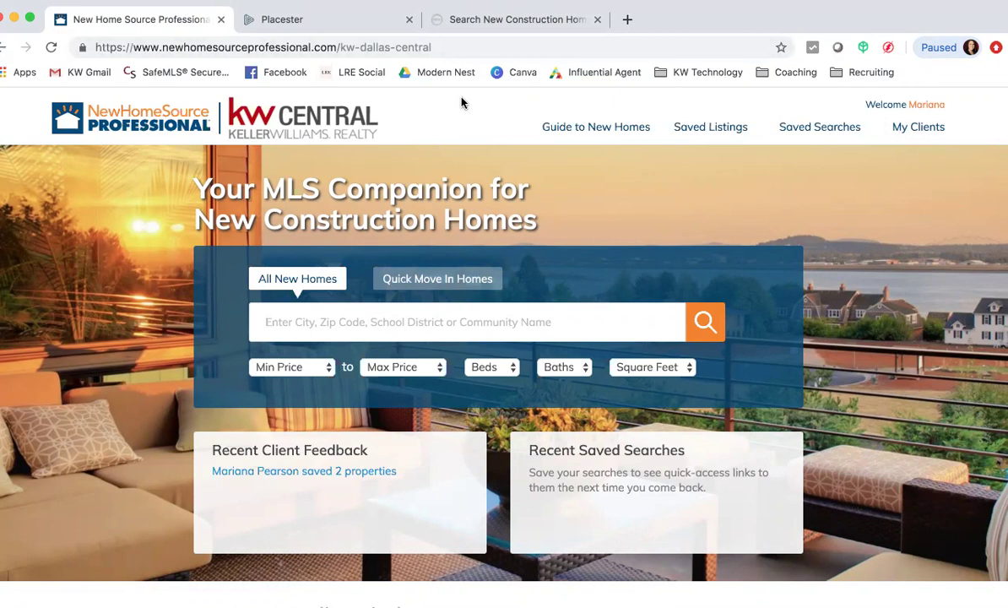
Replace Dallas, TX Area with Mckinney, TX and search new construction homes, opening results in a new tab.
click(486, 21)
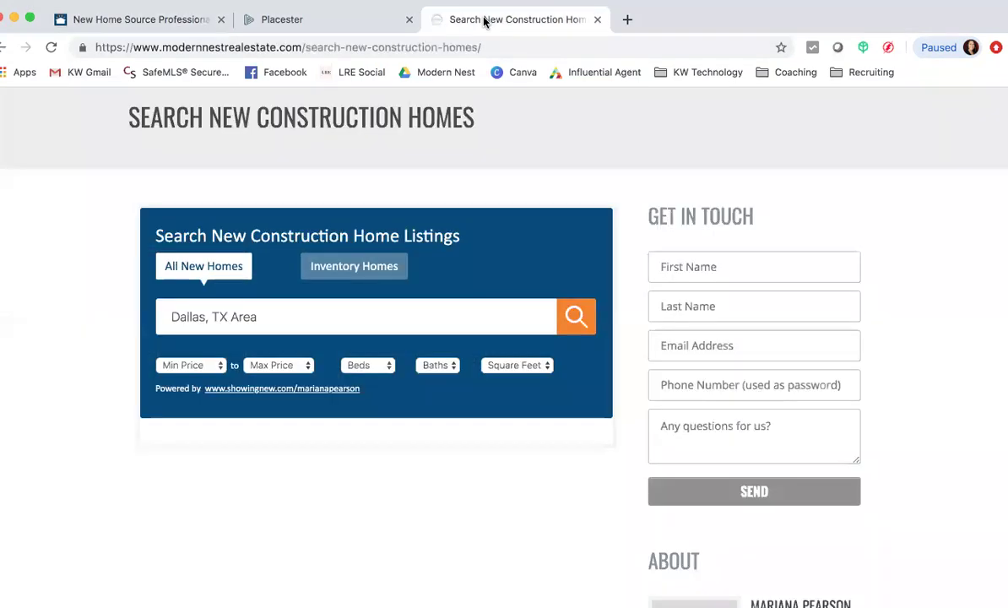
scroll(274, 225, up, 3)
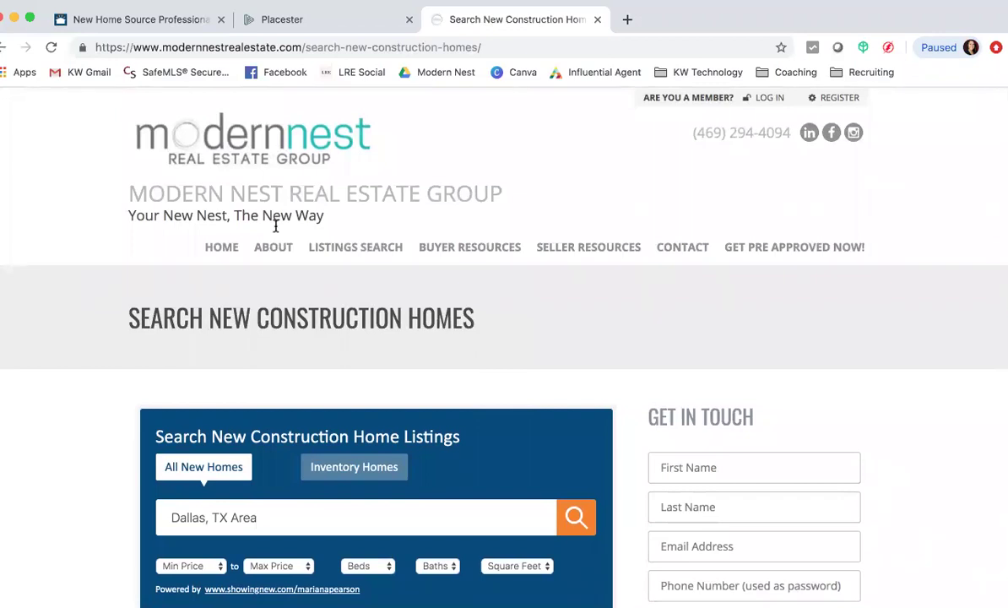
scroll(275, 226, down, 2)
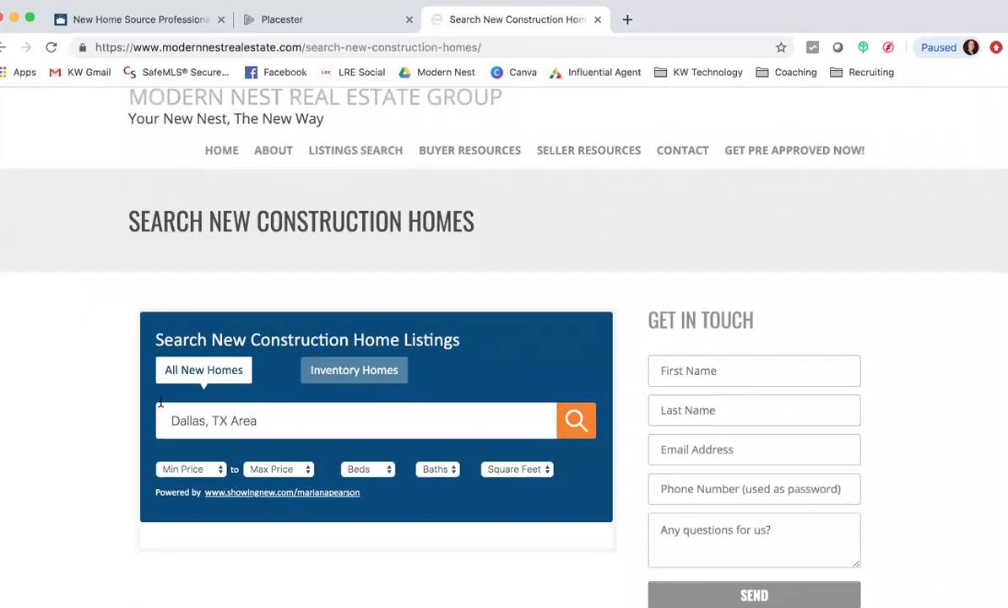
scroll(65, 433, down, 1)
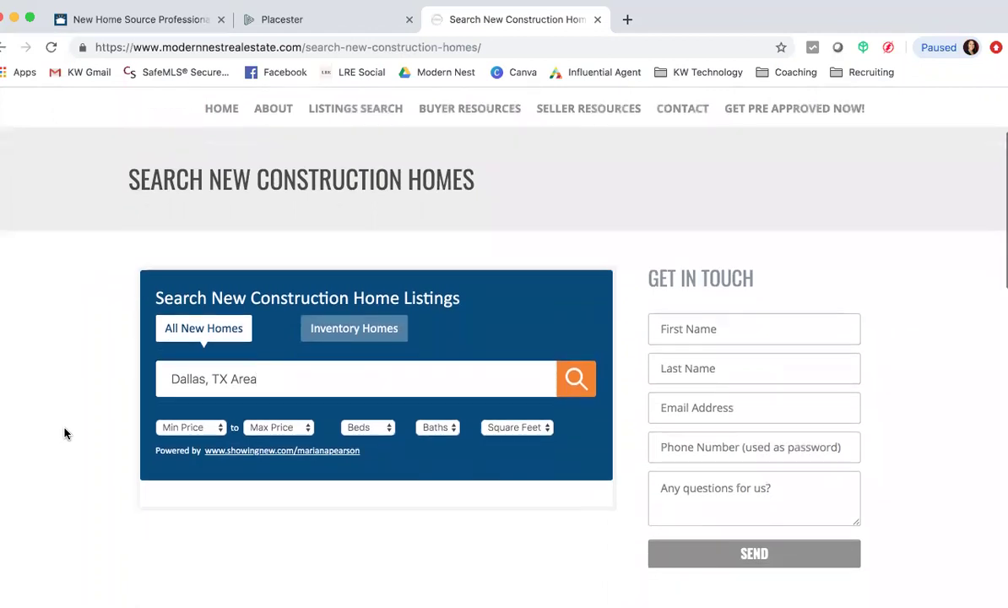
drag(262, 376, 162, 374)
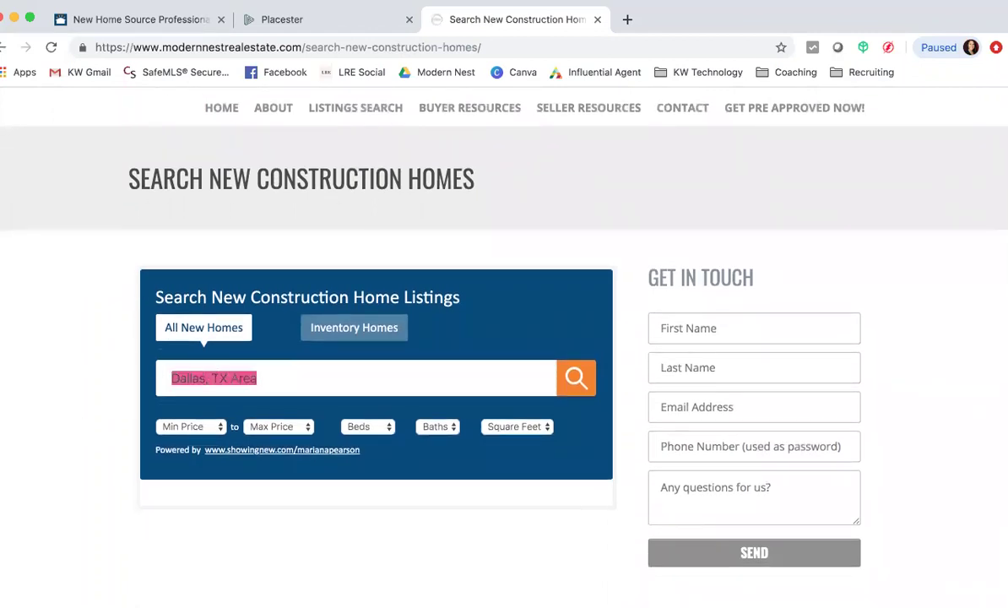
key(BackSpace)
text(Mcki)
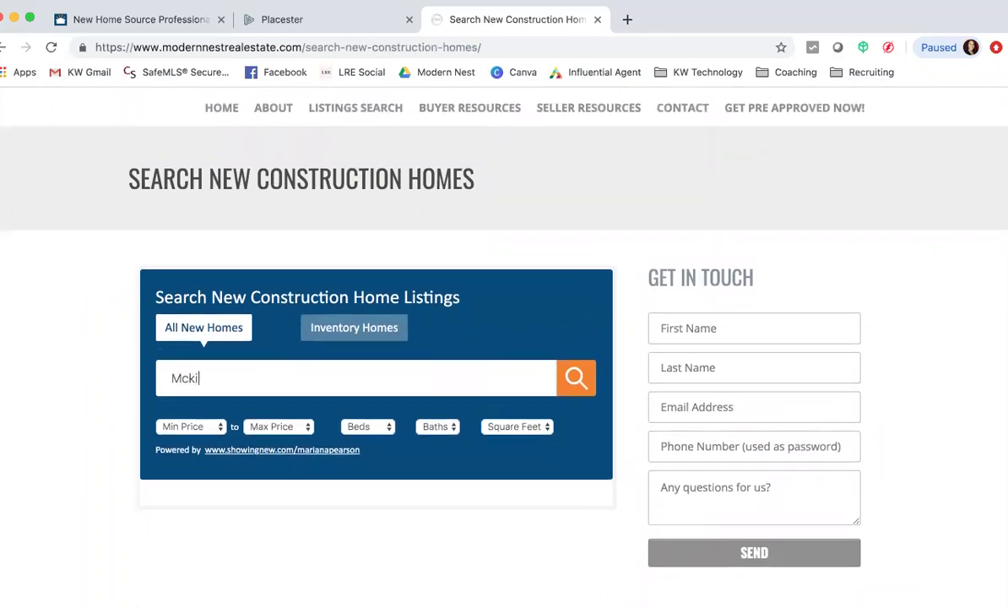
text(nney, TX)
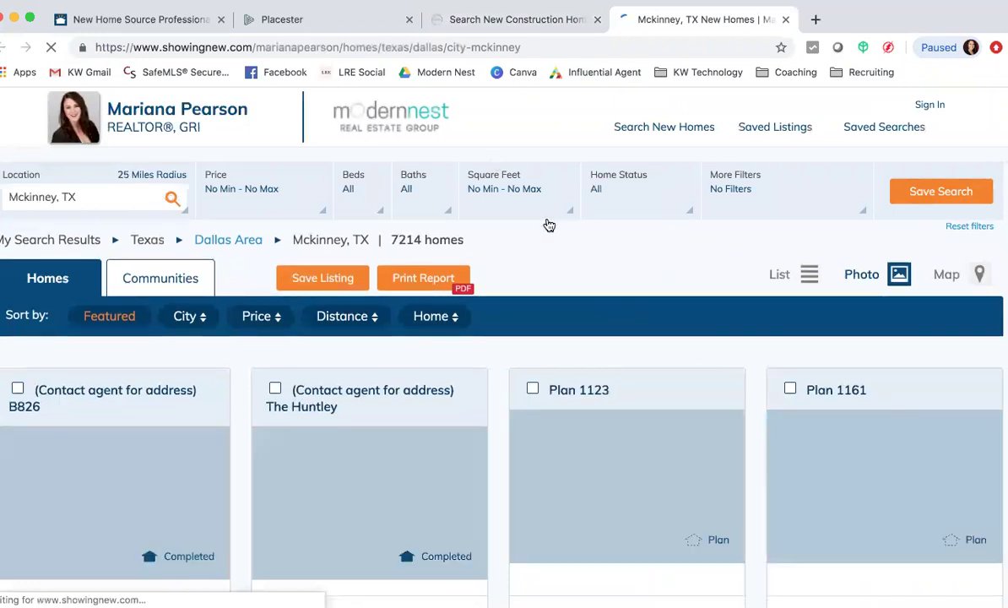
click(506, 181)
Go back to the Modern Nest Search New Construction Homes page and look it over.
click(528, 21)
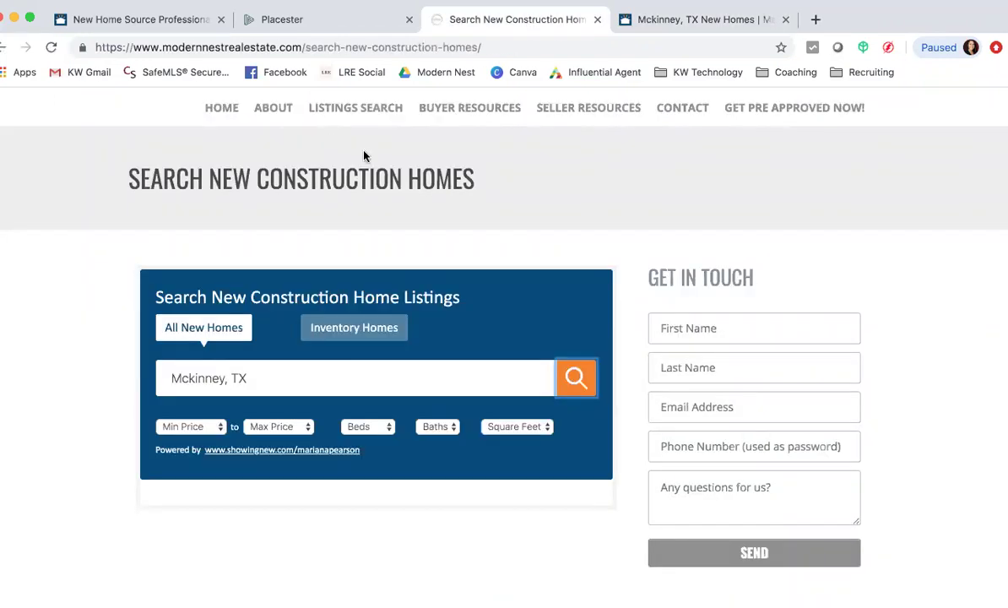
scroll(240, 221, up, 3)
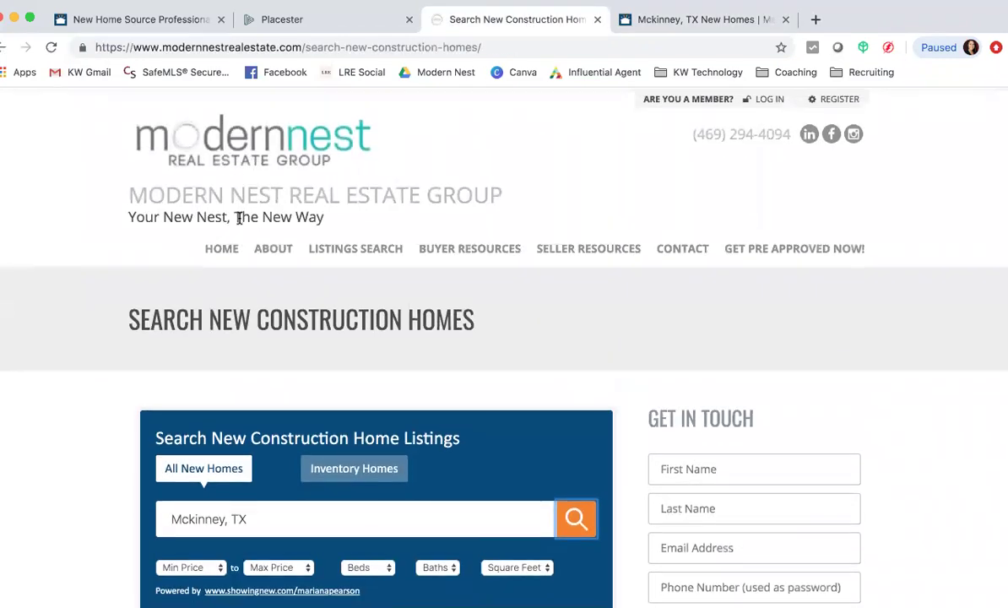
scroll(240, 218, down, 2)
scroll(239, 220, up, 3)
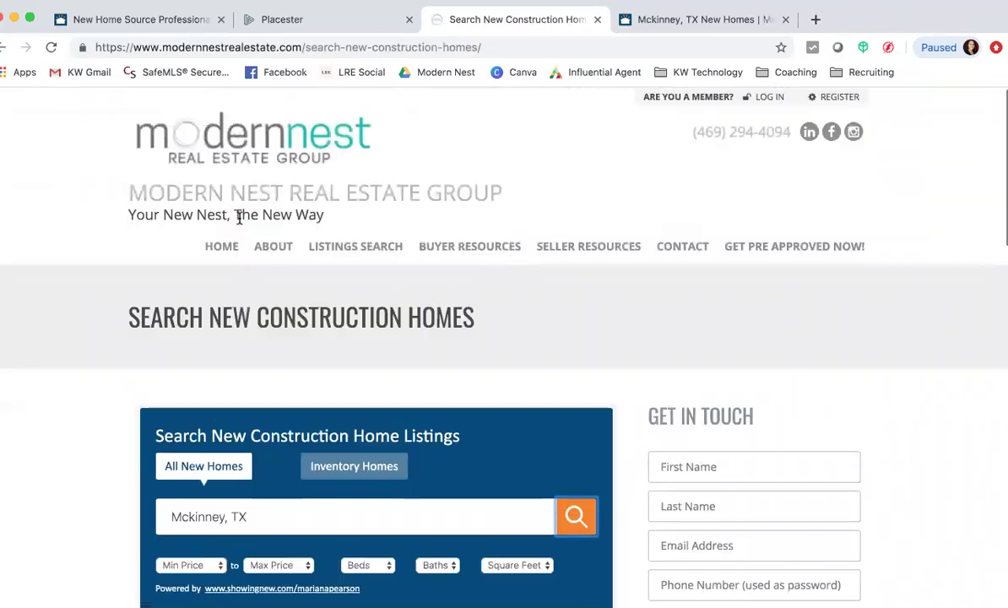
In NewHomeSource Professional, choose Widgets from the Welcome account menu.
click(117, 21)
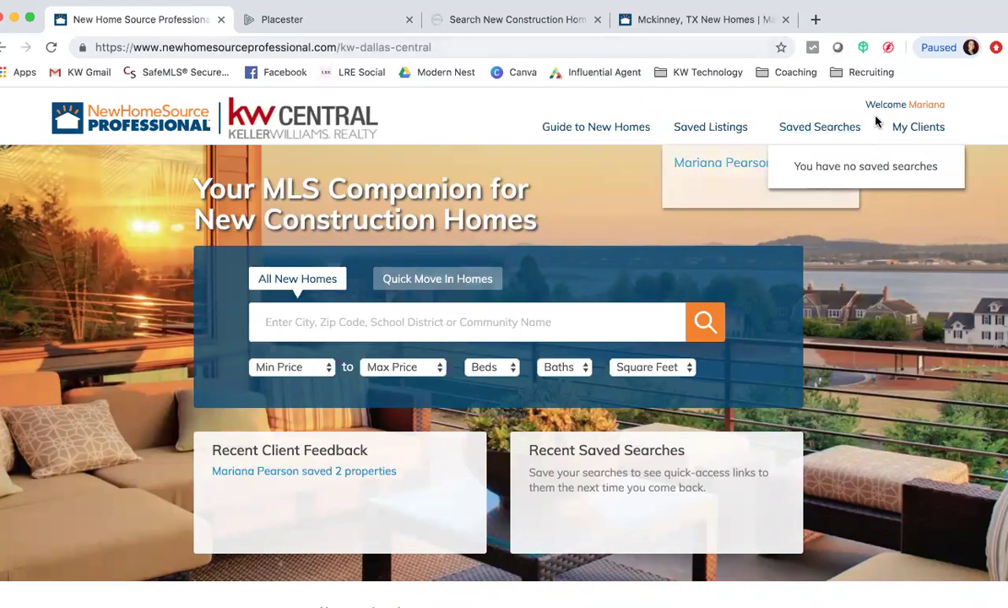
mouse_move(885, 107)
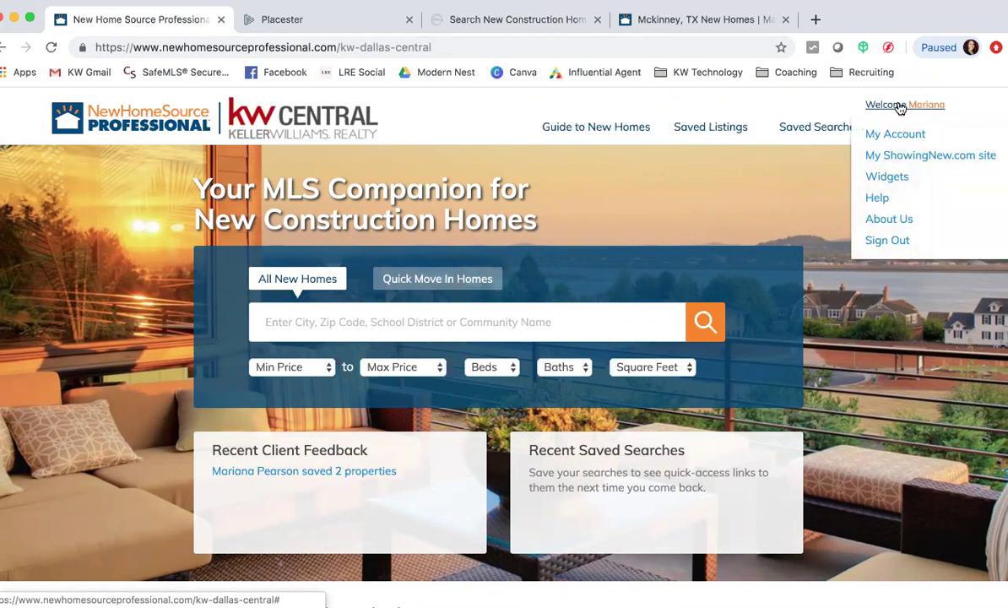
click(882, 179)
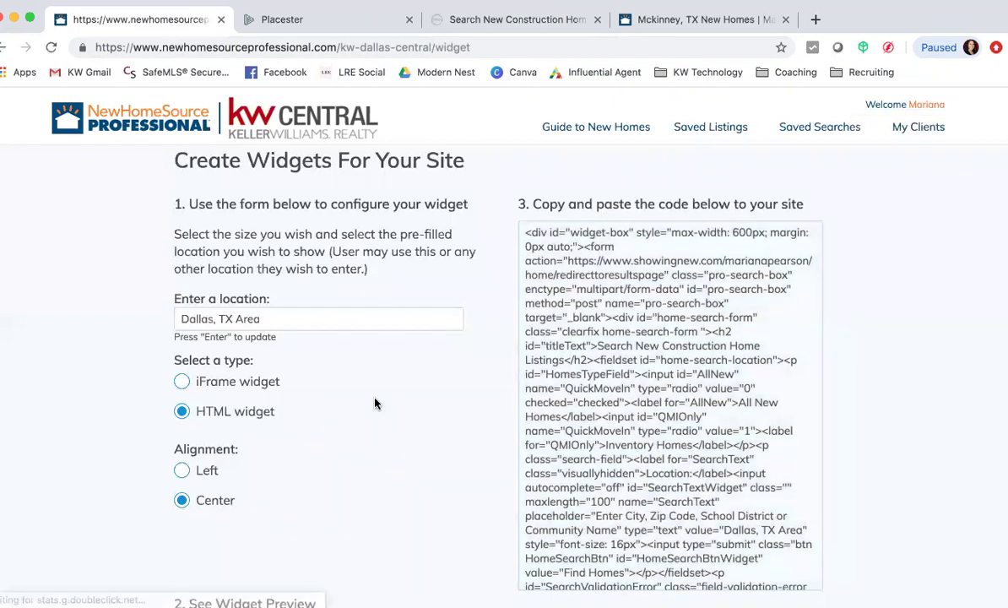
Switch the widget type to iFrame and copy its full embed code.
scroll(376, 404, down, 1)
scroll(376, 404, up, 1)
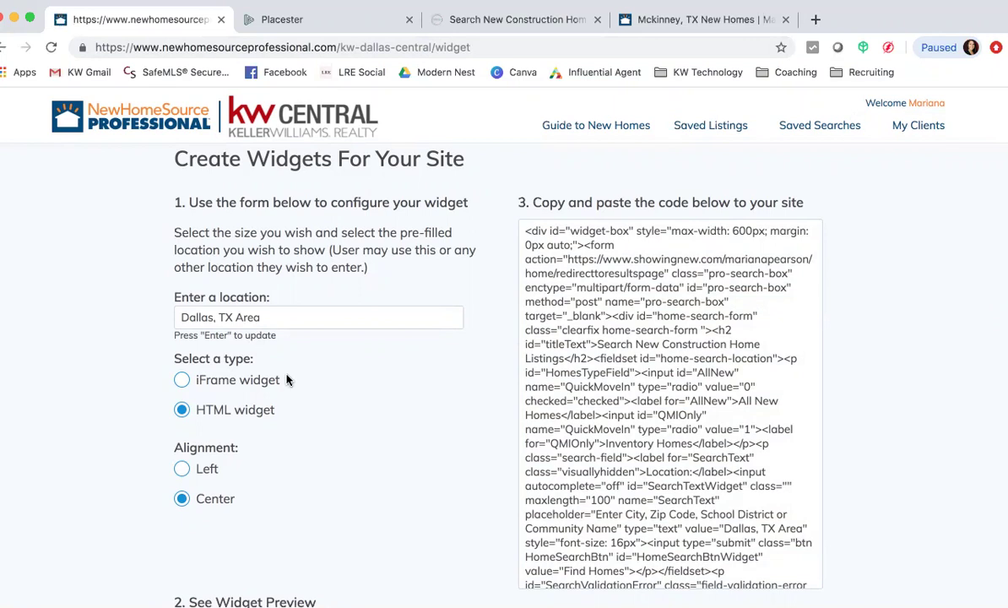
click(181, 383)
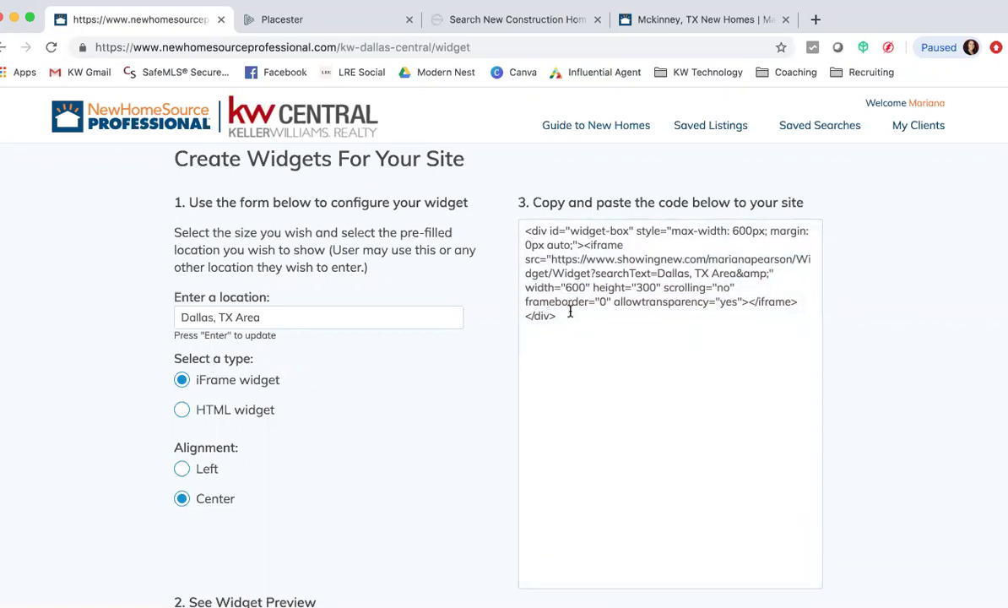
drag(568, 315, 521, 228)
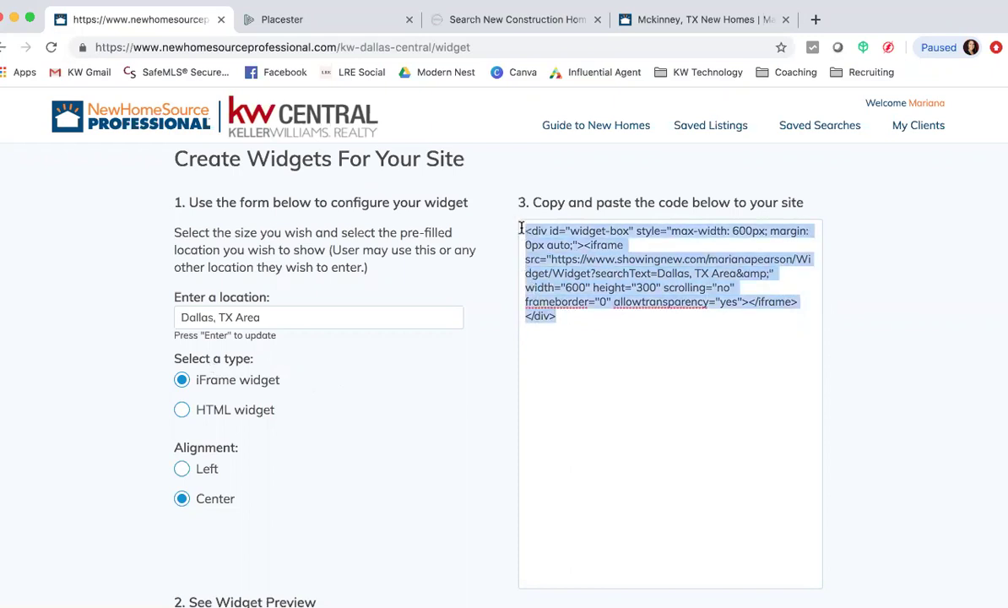
right_click(584, 262)
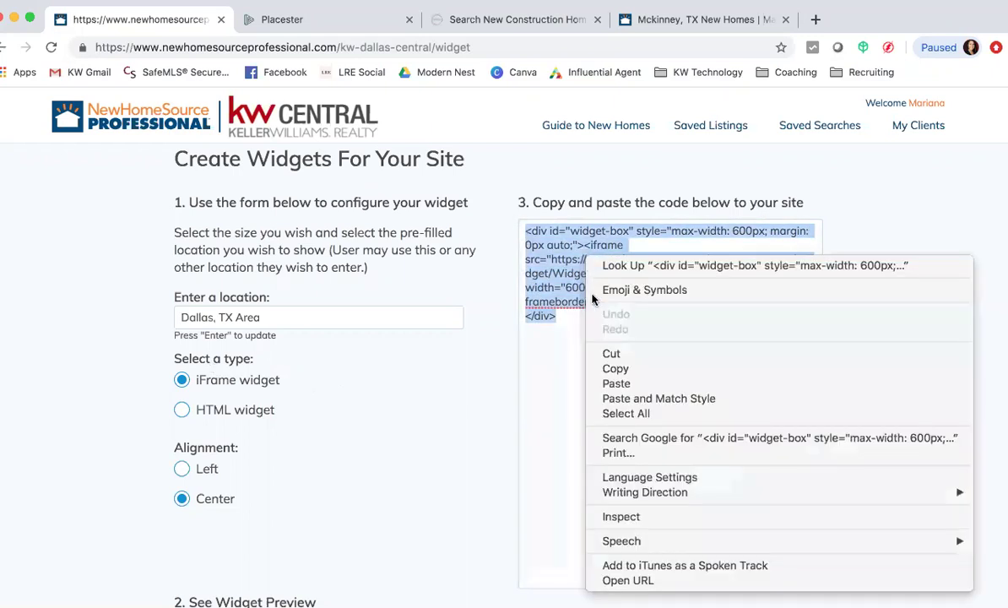
click(607, 368)
click(582, 347)
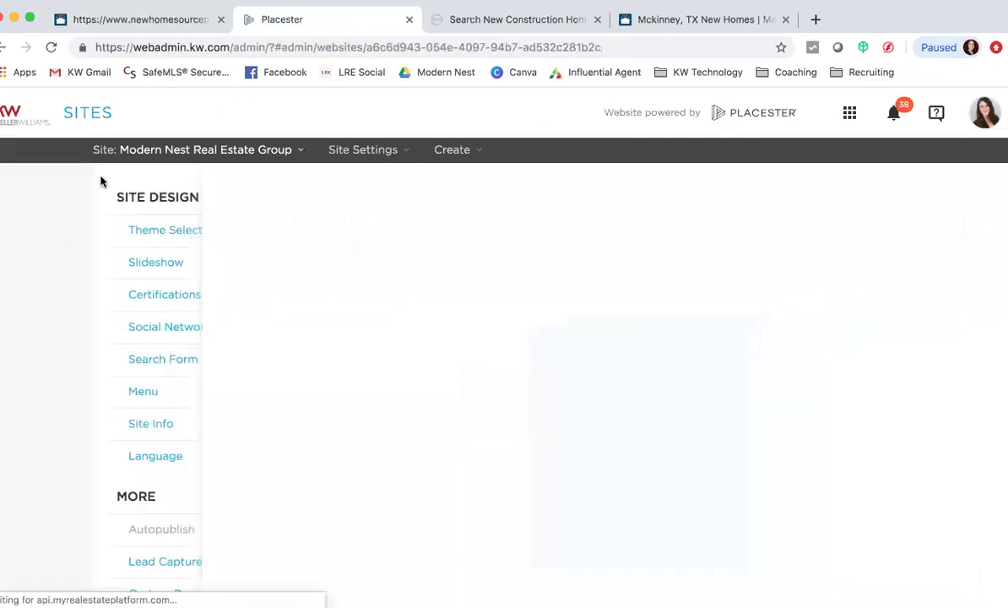
Go to mykw.kw.com and open TECHNOLOGY > KW Websites.
click(257, 47)
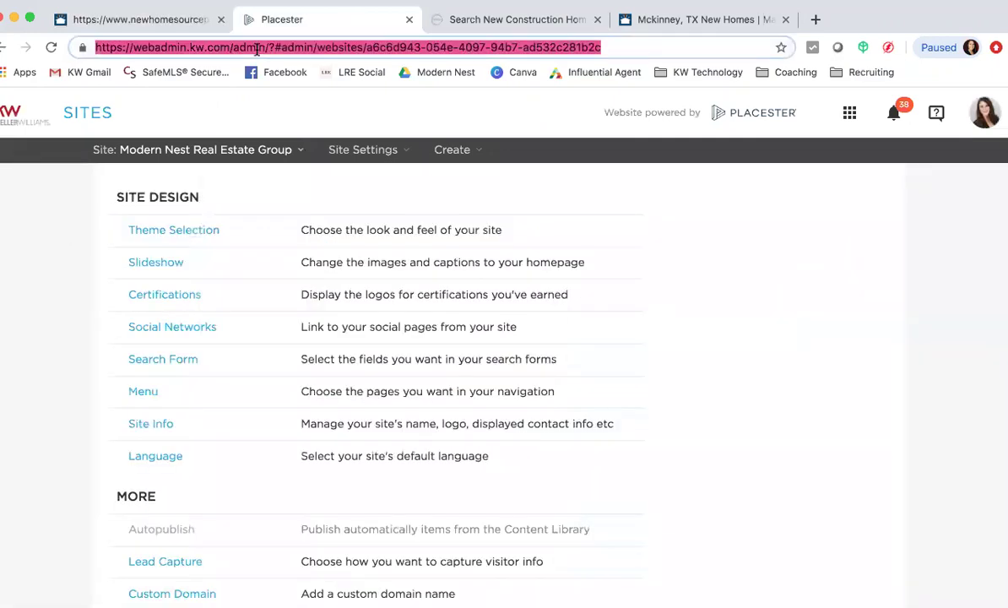
text(m)
key(Return)
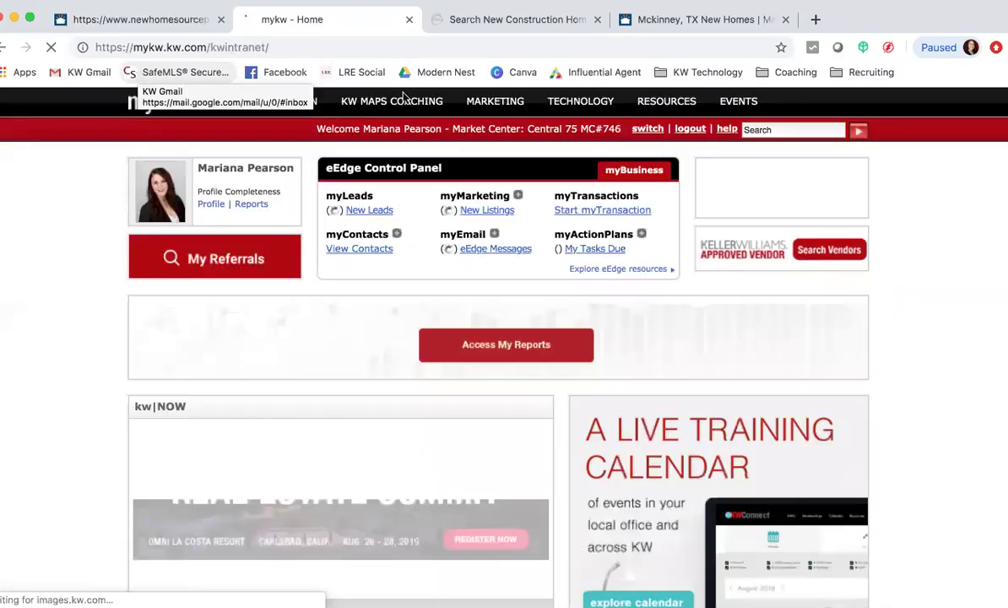
mouse_move(588, 110)
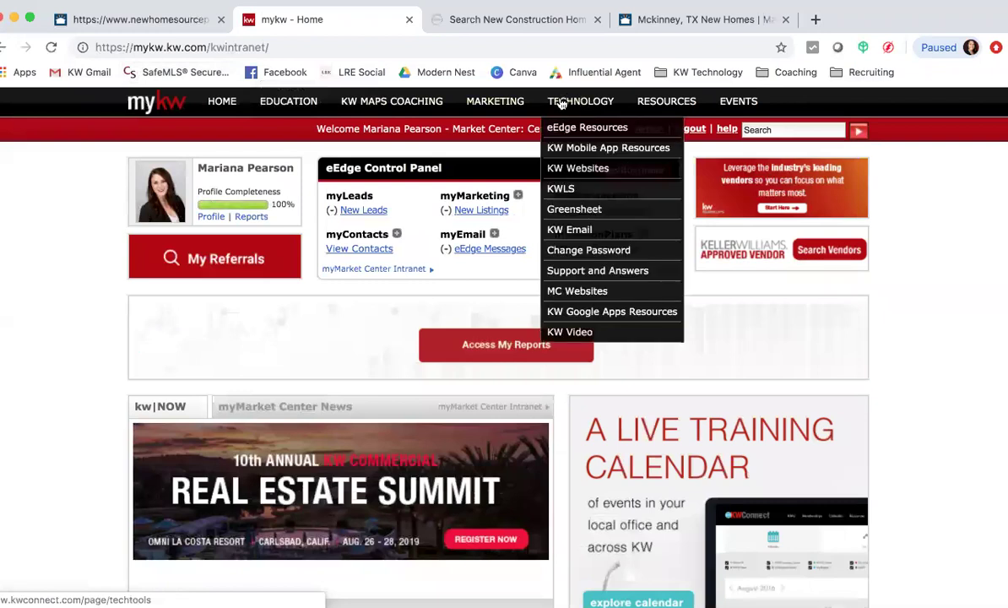
click(581, 170)
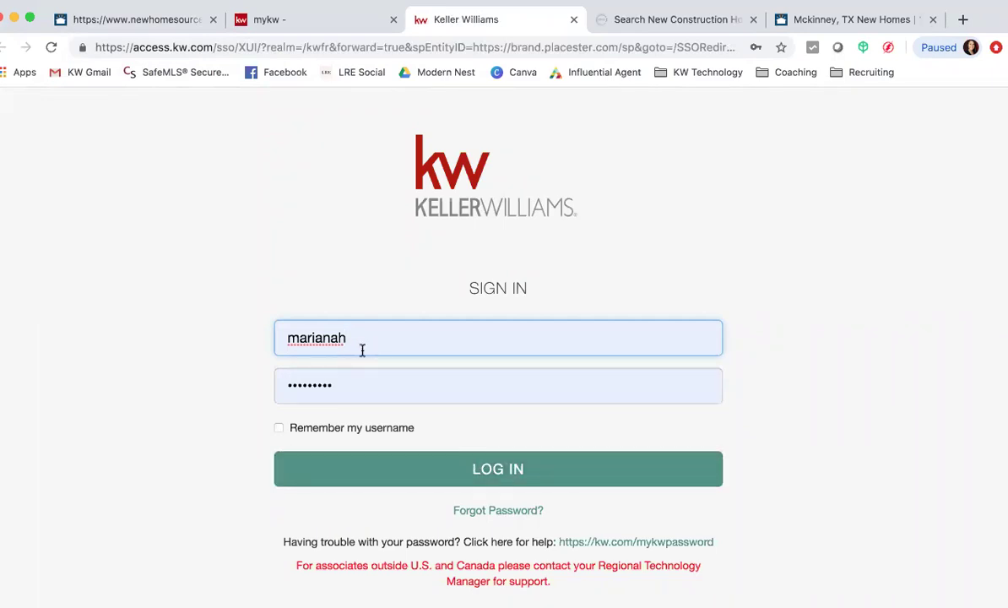
Log in on the Keller Williams sign-in page with the prefilled credentials.
click(390, 468)
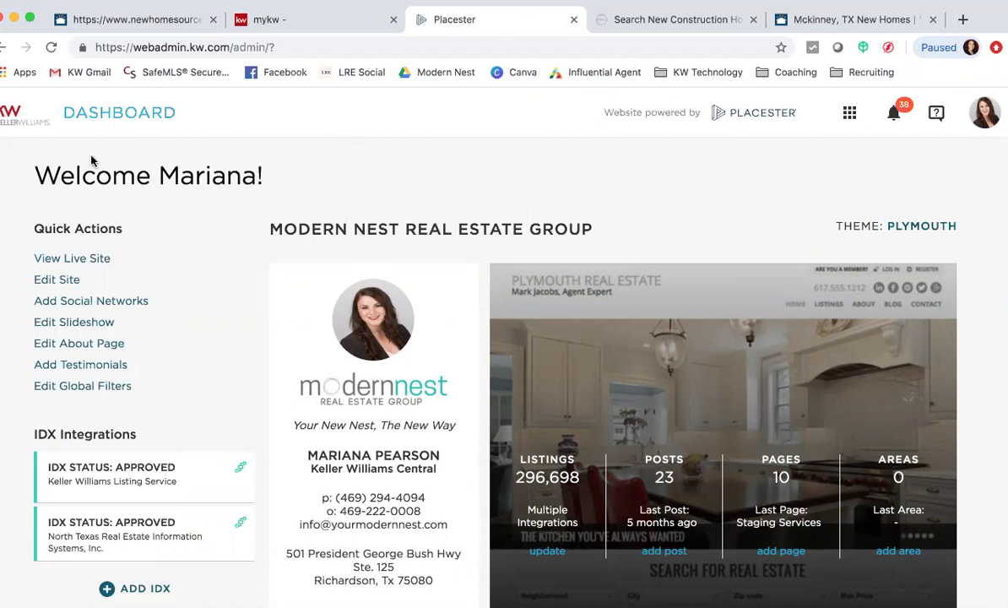
Open the Modern Nest site's Pages list and review its 18 pages.
click(49, 281)
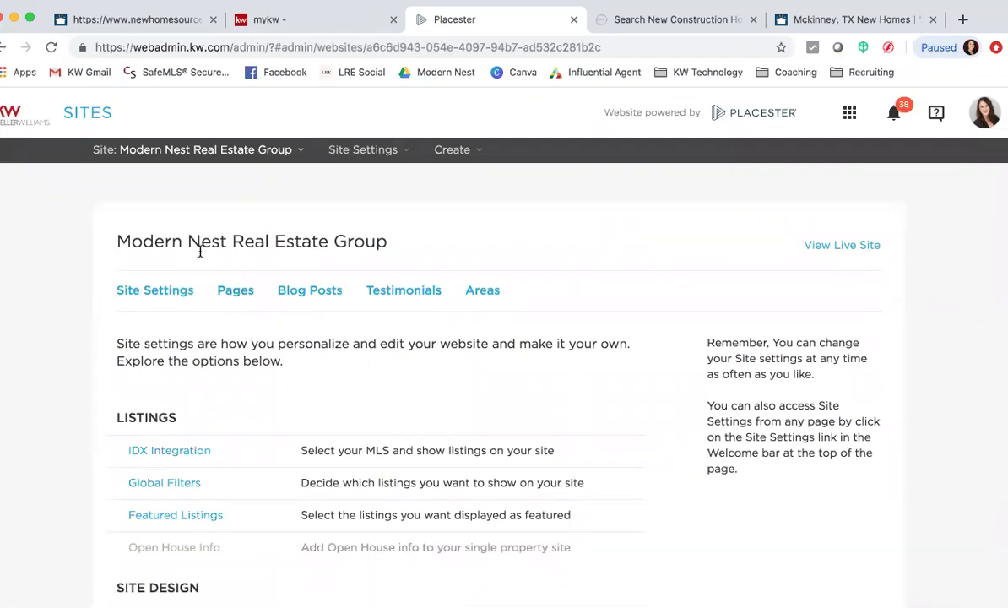
click(237, 295)
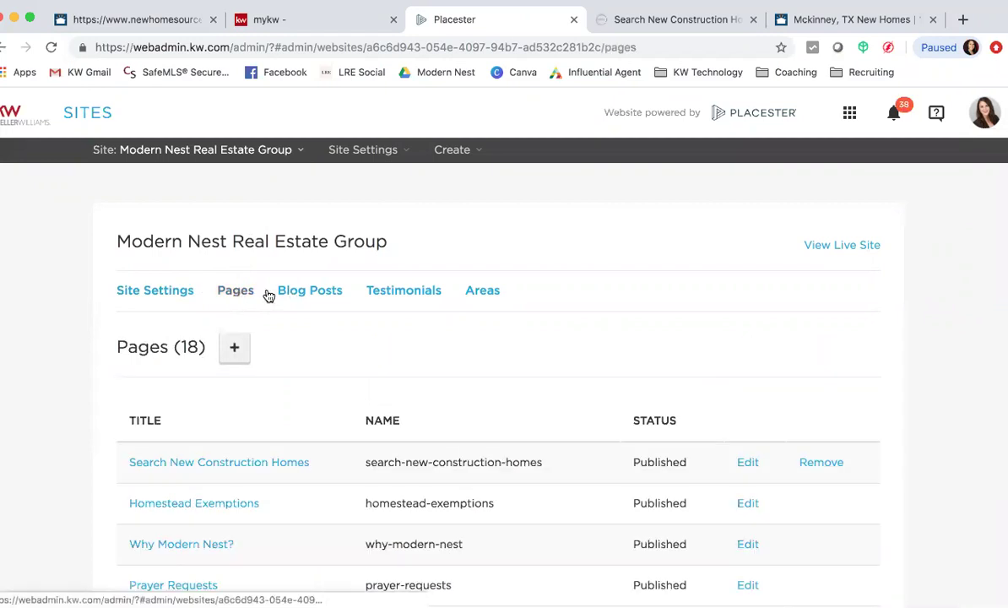
scroll(364, 296, down, 3)
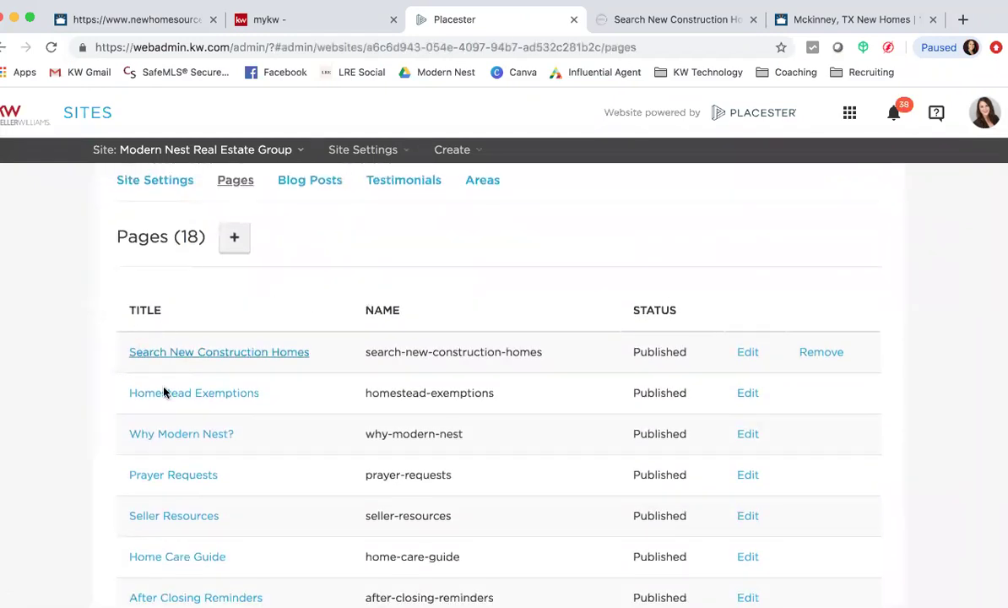
scroll(318, 277, up, 3)
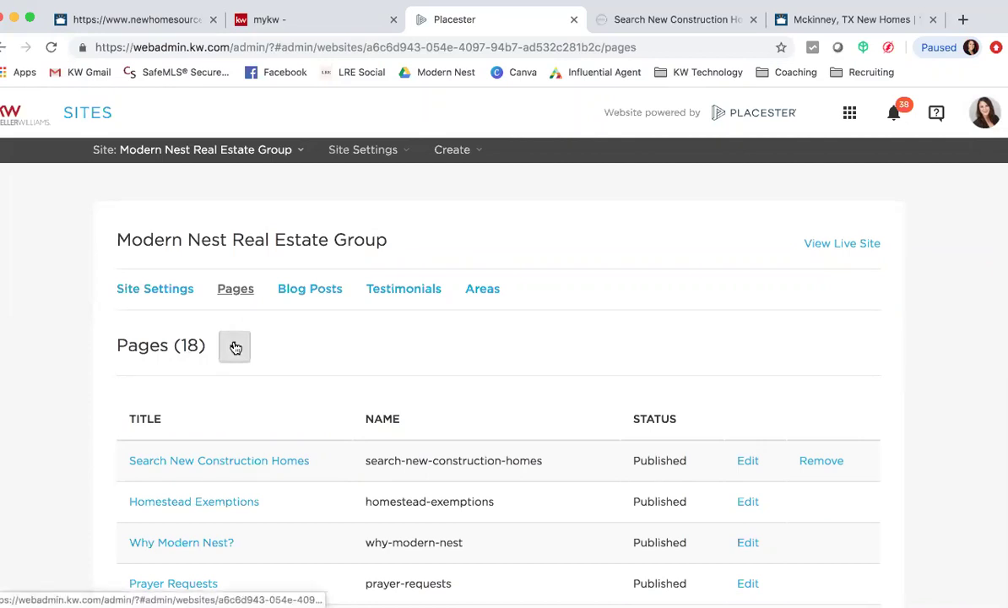
Start a new page using the About Page template.
click(236, 347)
scroll(392, 342, down, 2)
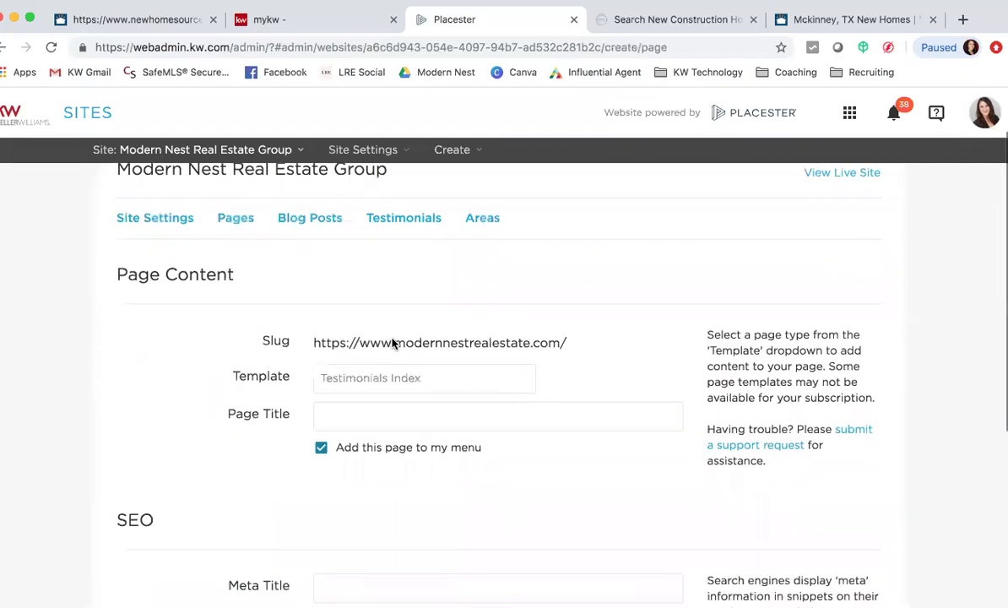
scroll(393, 342, down, 2)
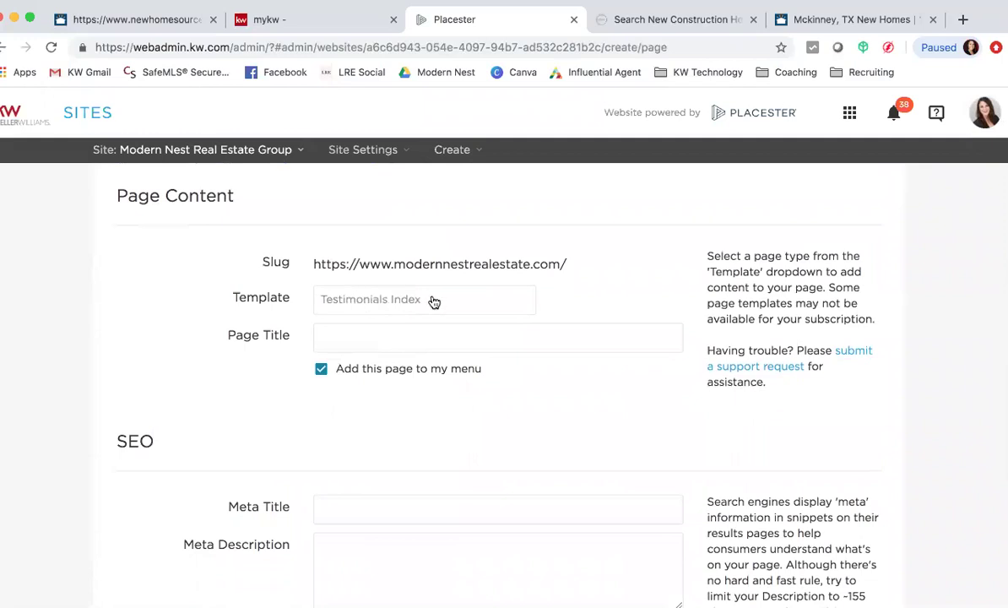
click(433, 302)
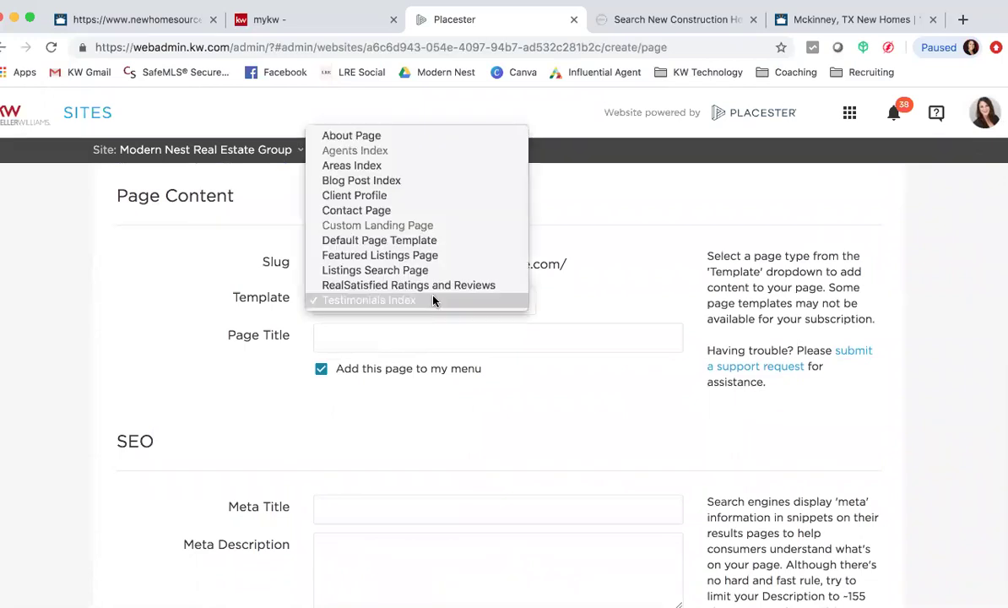
click(428, 135)
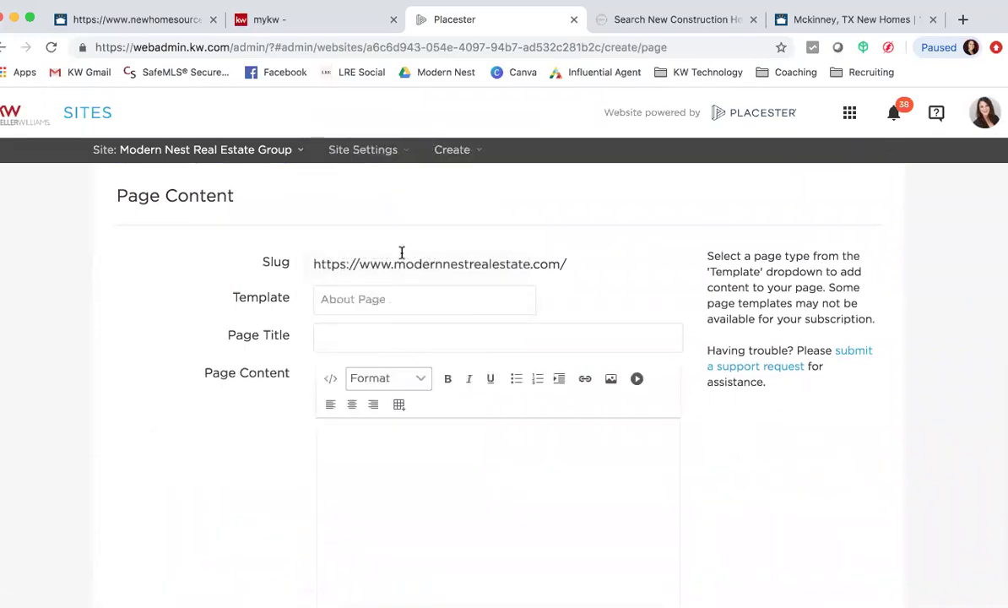
Place the cursor in Page Title, then view the live Search New Construction Homes page.
scroll(369, 407, down, 3)
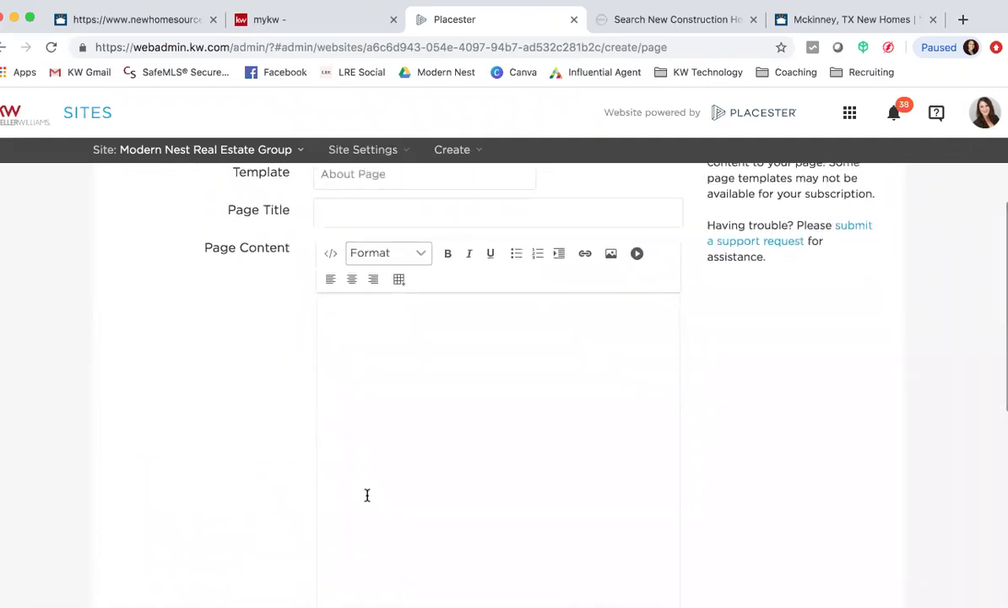
scroll(269, 308, up, 2)
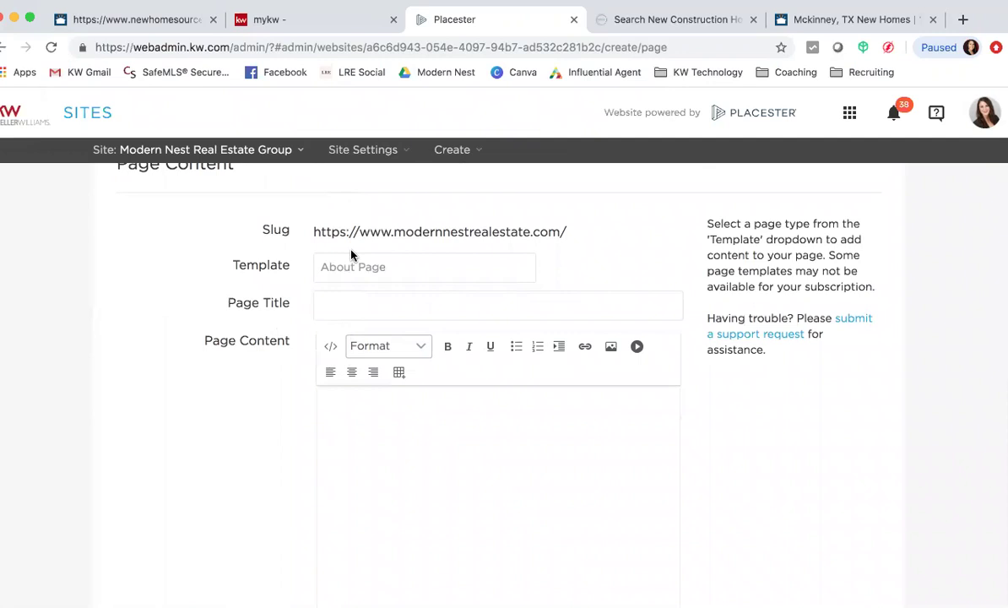
click(333, 306)
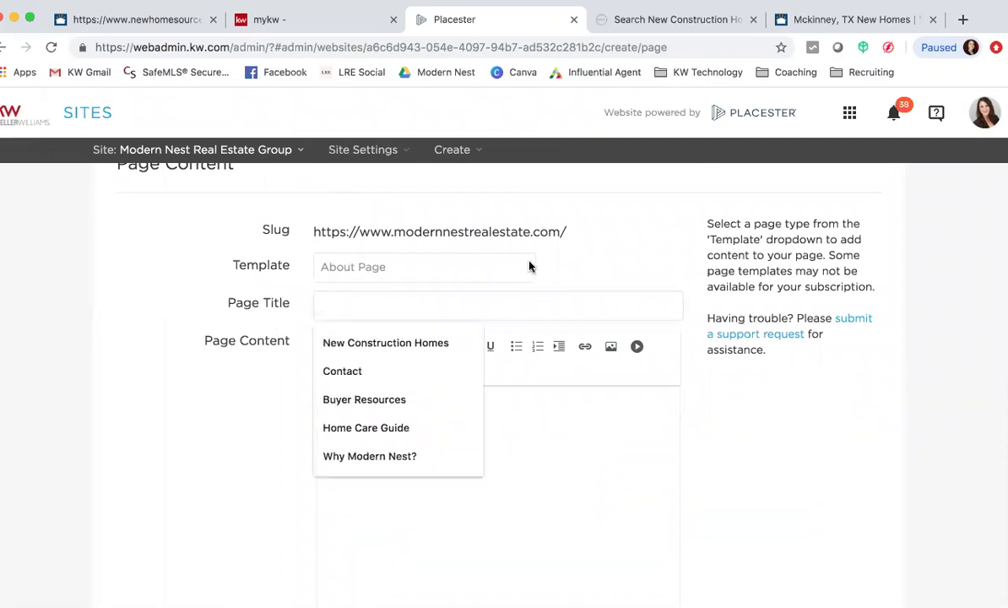
click(603, 19)
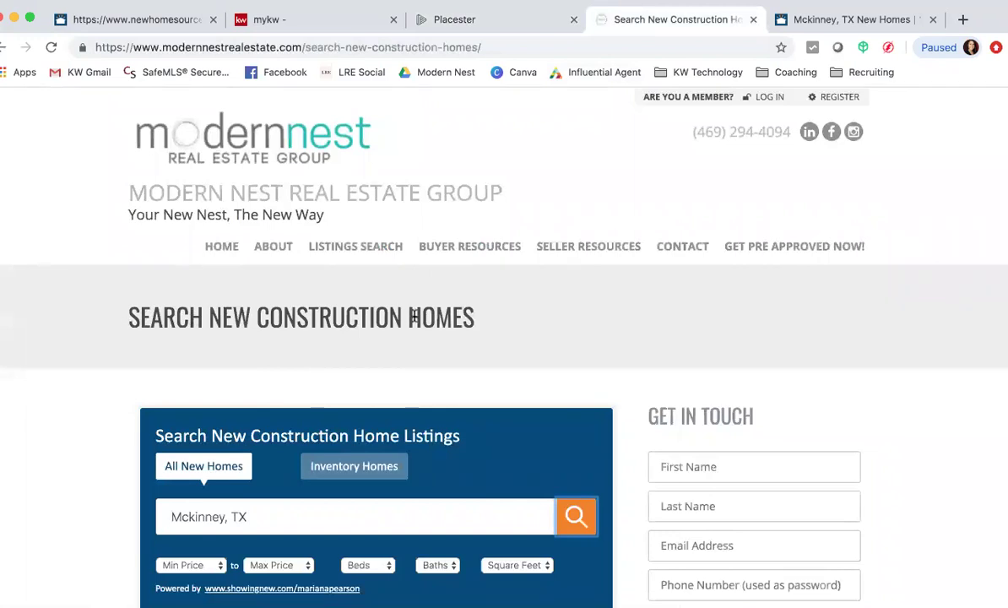
Check the live site's Listings Search submenu, then go back to the Placester new-page form.
mouse_move(372, 254)
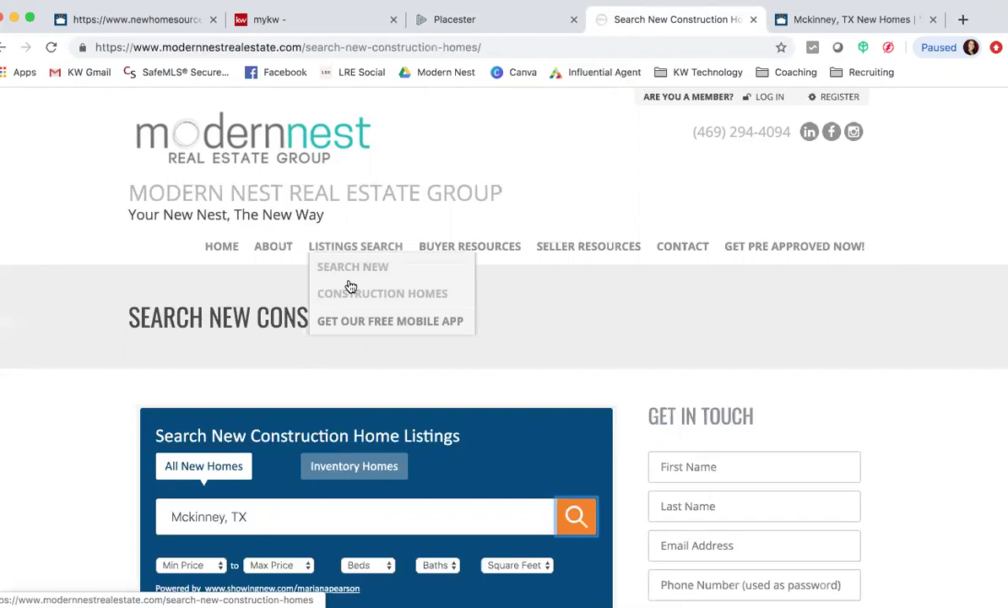
click(484, 20)
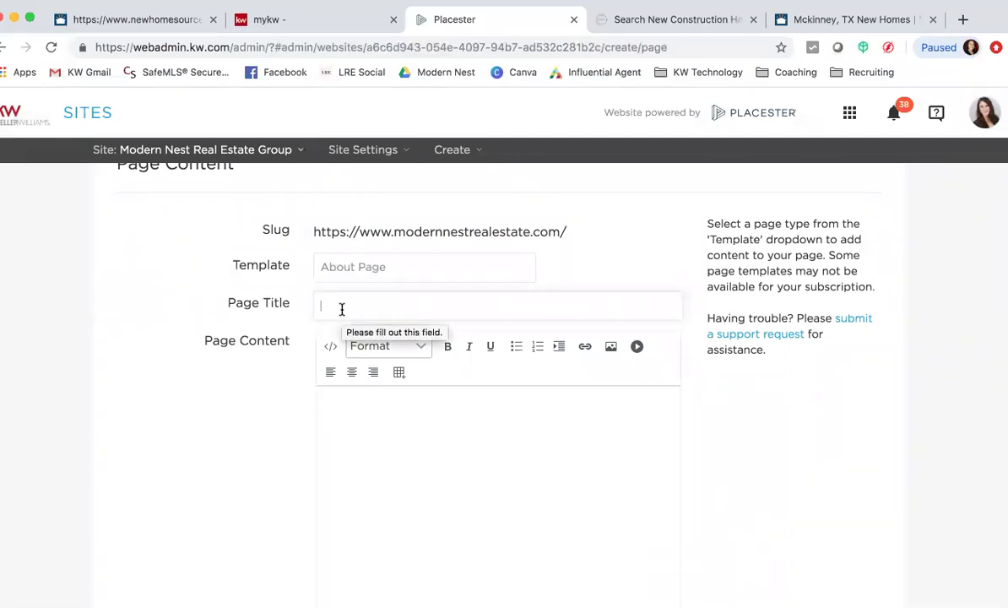
Enter the title 'New Construction Homes', giving the slug new-construction-homes.
text(New)
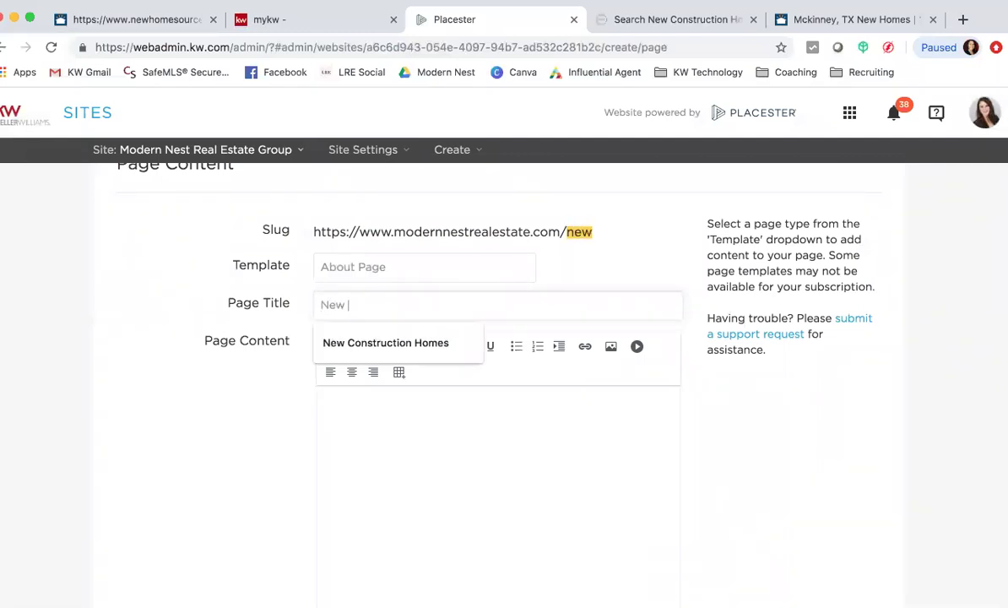
text( Constructio)
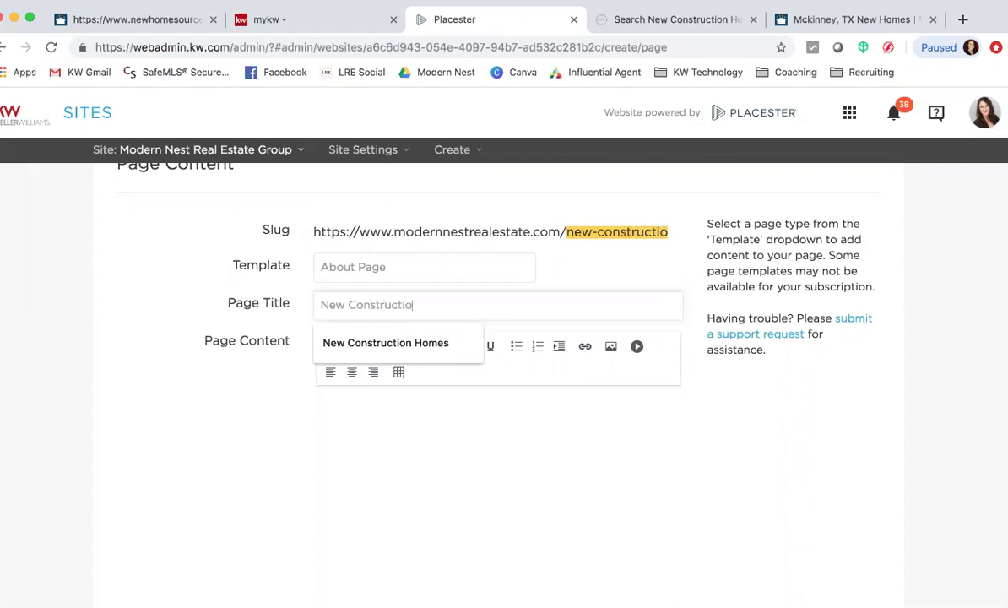
text(n Homes)
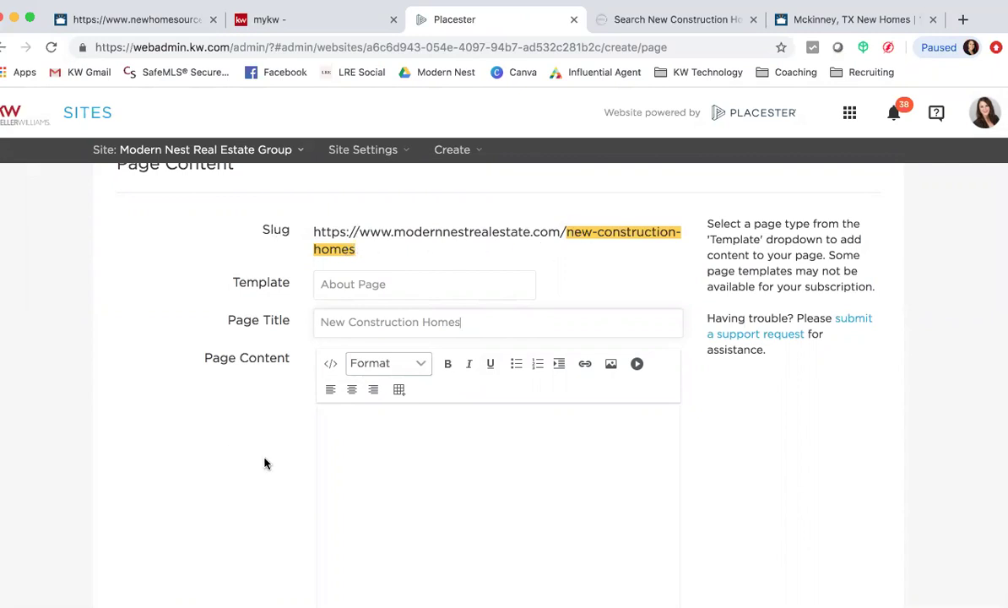
scroll(279, 461, down, 3)
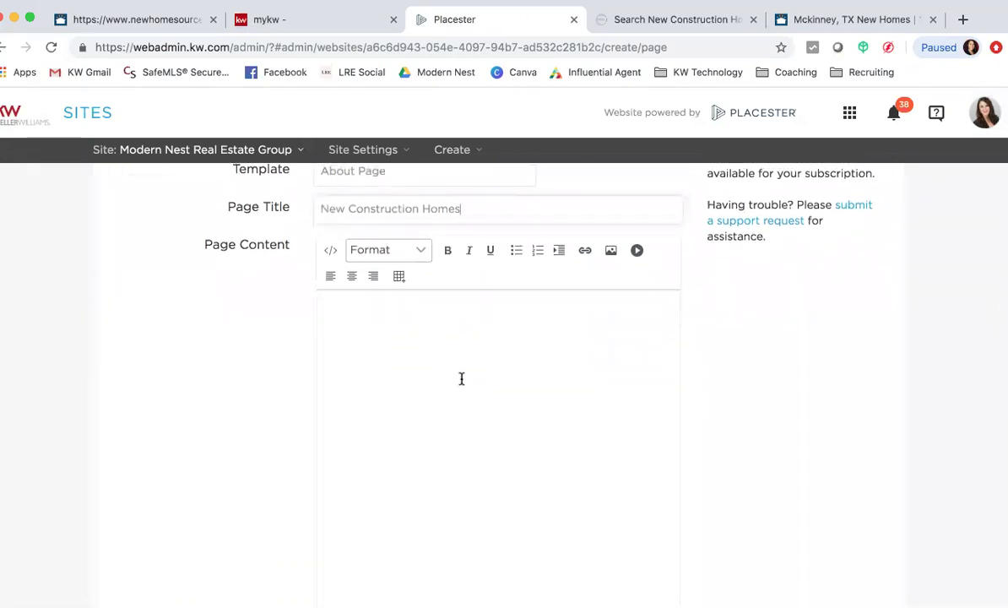
Paste the iFrame widget code into the content's HTML view, verify it against NewHomeSource, and apply it.
click(330, 253)
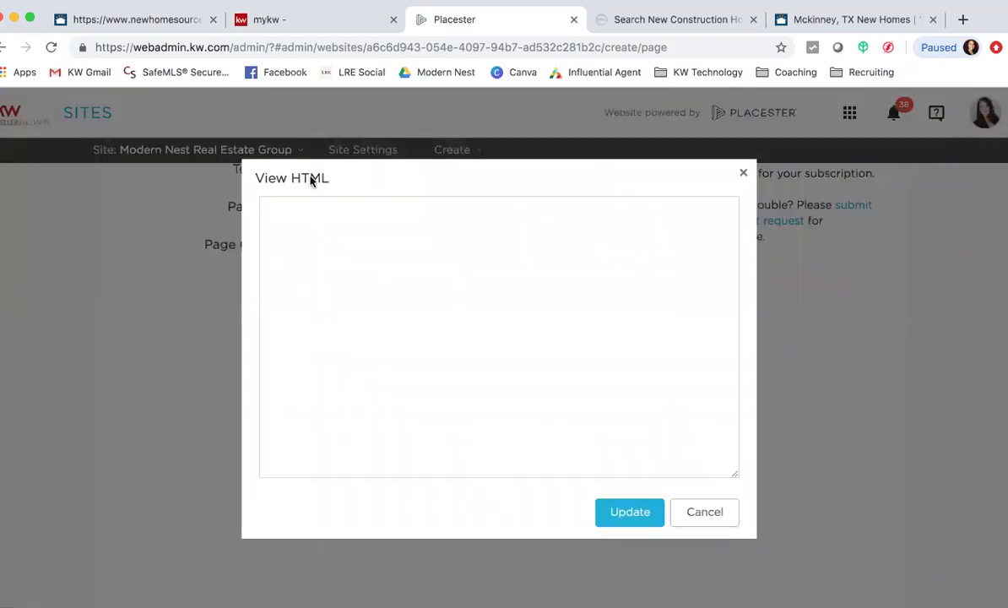
text(<div id="widget-box" style="max-width: 600px; margin: 0px auto;"><iframe src="https://www.showingnew.com/marianapearson/Widget/Widget?searchText=Dallas, TX Area&amp;" width="600" height="300" scrolling="no" frameborder="0" allowtransparency="yes"></iframe></div>)
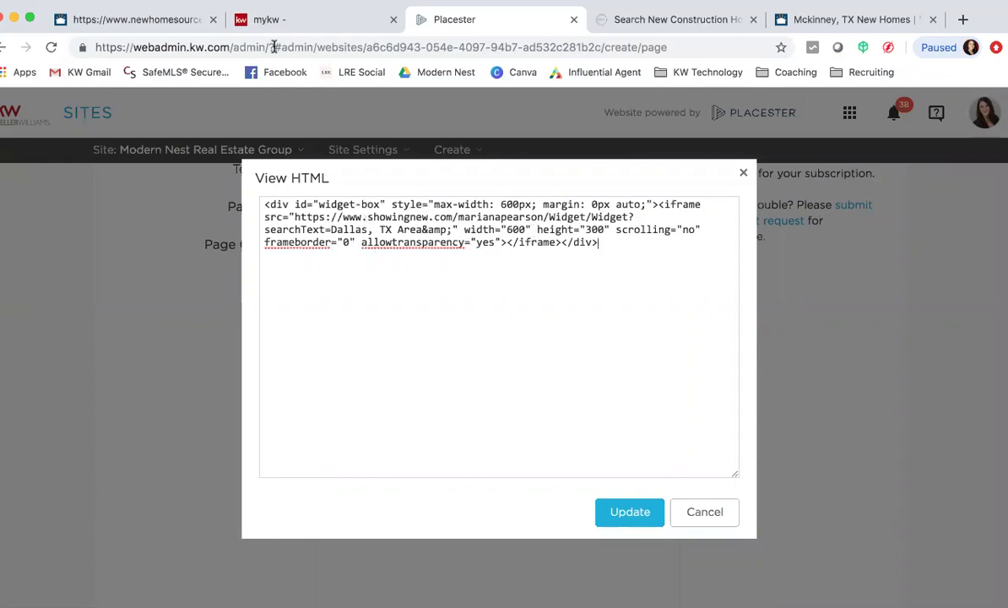
click(135, 20)
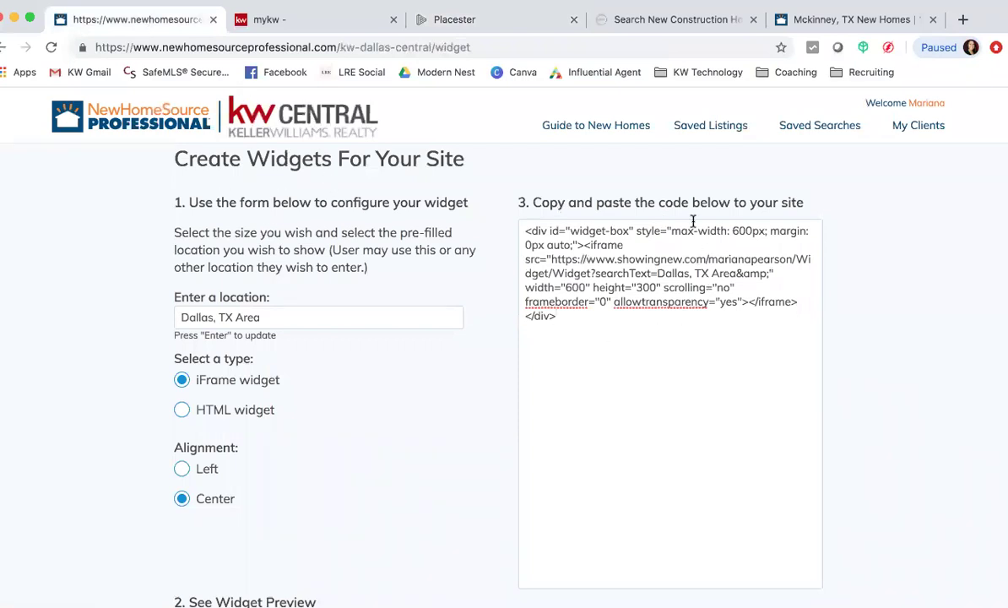
click(469, 25)
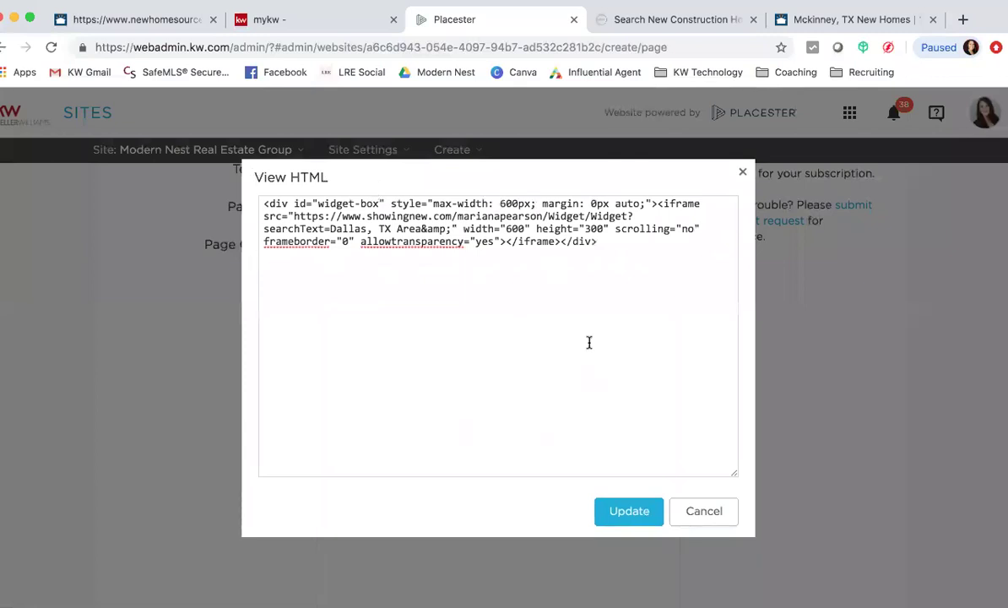
click(640, 517)
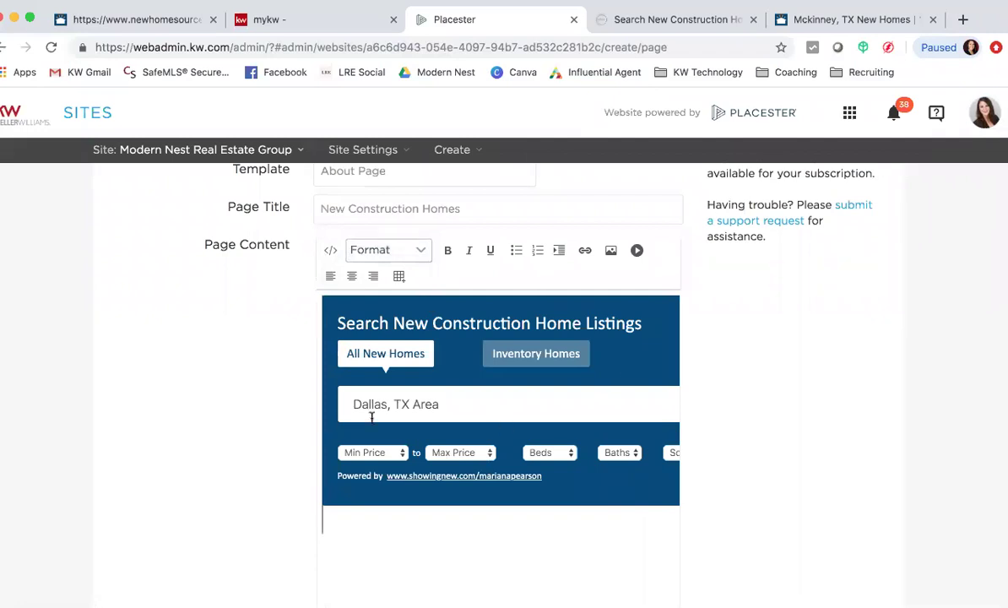
With 'Add this page to my menu' checked, scroll past the SEO fields to the Save buttons.
scroll(372, 418, down, 5)
scroll(372, 417, up, 3)
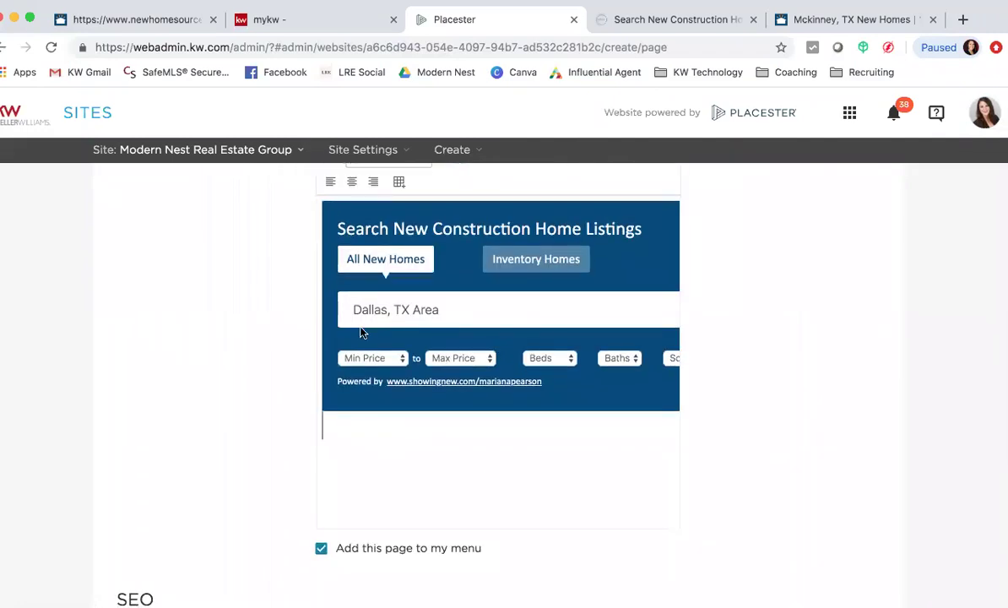
scroll(192, 413, down, 3)
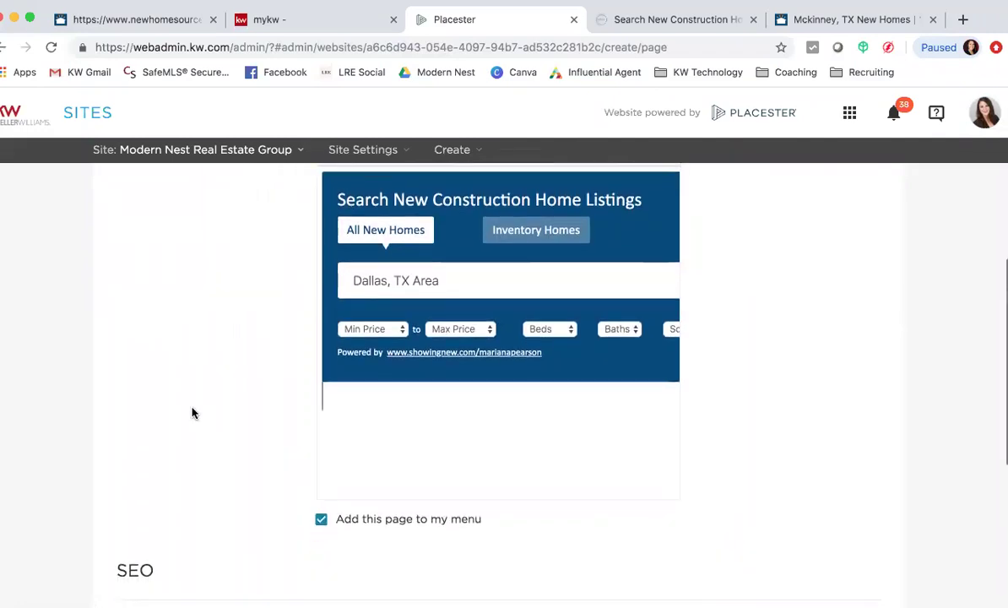
scroll(193, 412, down, 3)
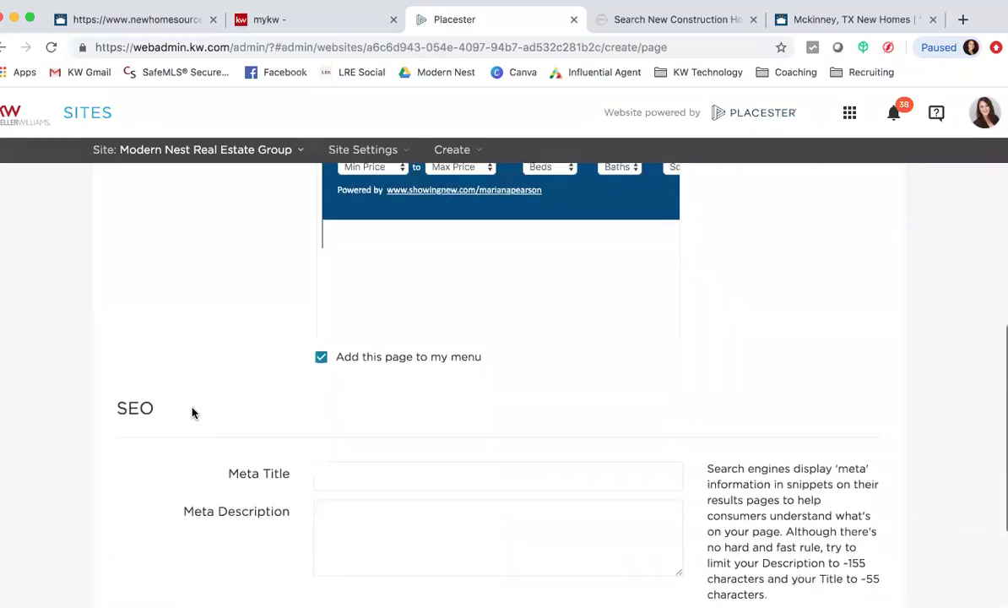
scroll(211, 422, up, 4)
scroll(240, 437, down, 6)
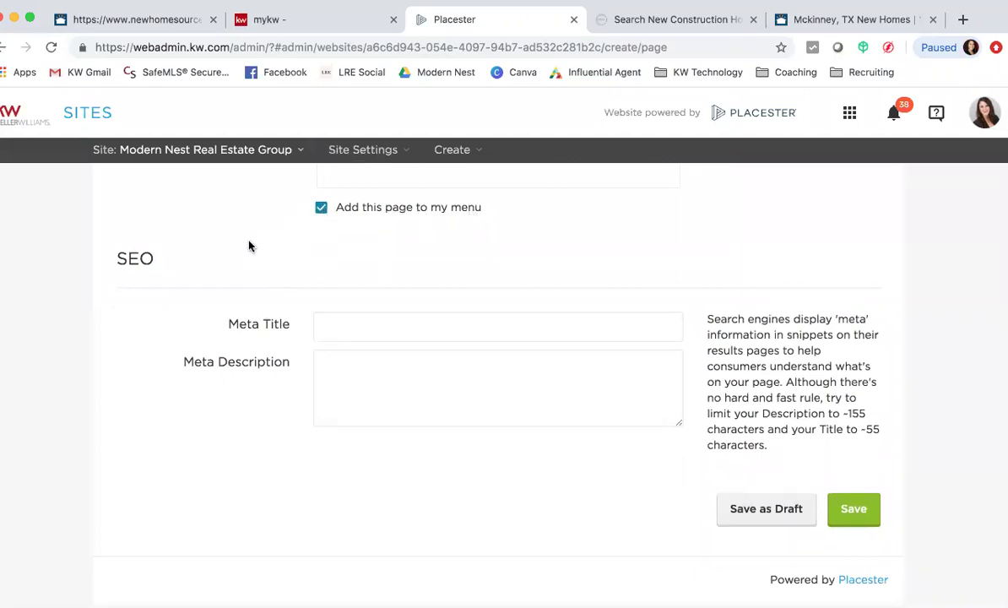
scroll(248, 244, up, 3)
scroll(271, 327, up, 3)
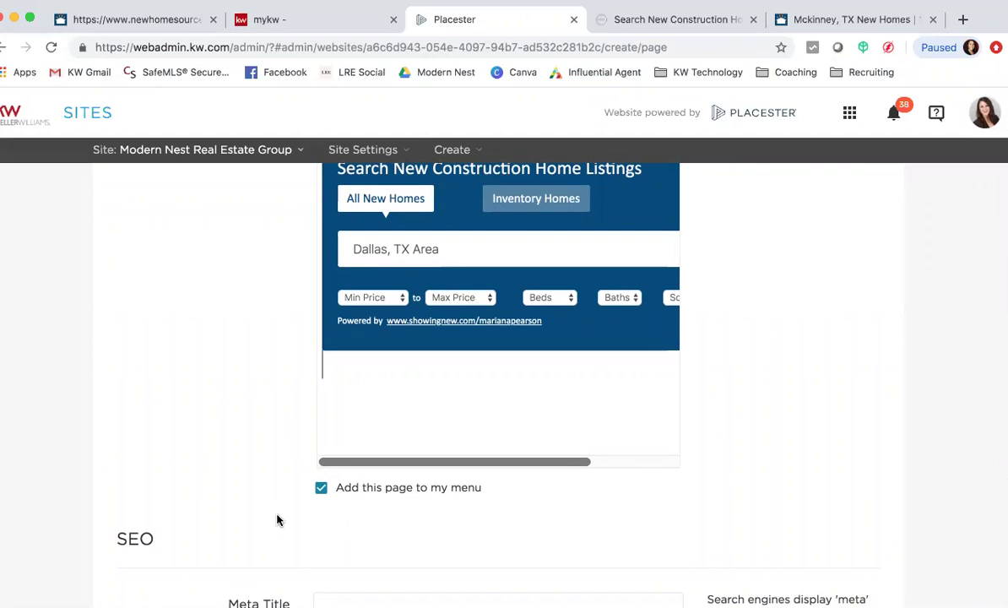
scroll(277, 518, down, 5)
Save the New Construction Homes page, then choose Edit Menu and review the Menu Configuration list.
click(875, 481)
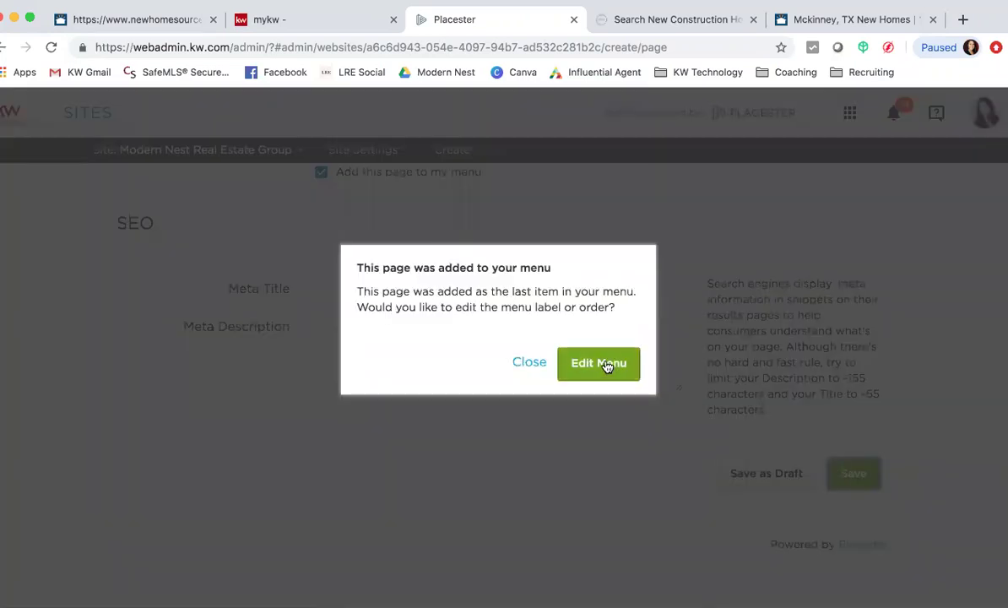
click(603, 363)
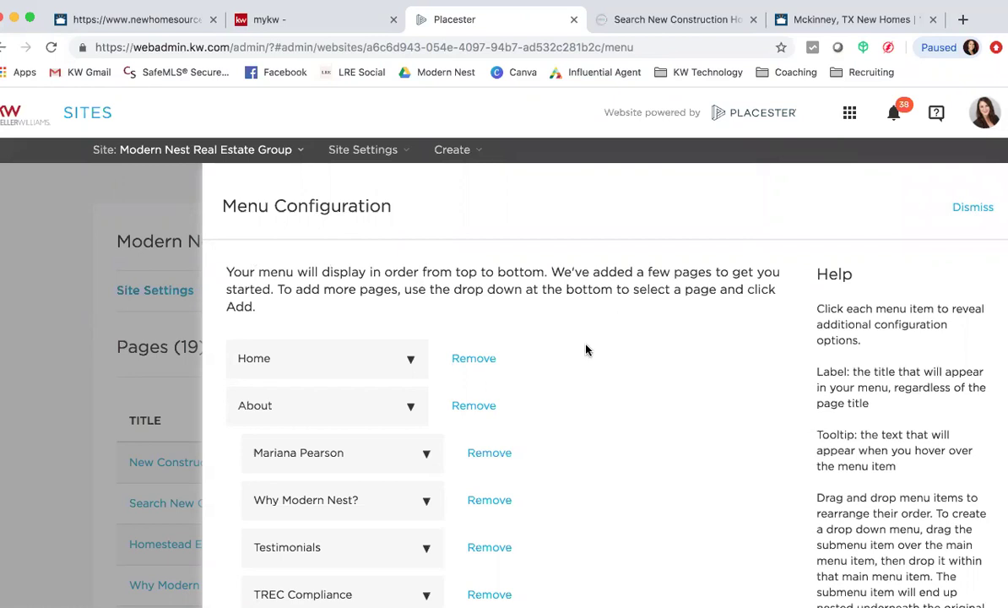
scroll(587, 348, down, 3)
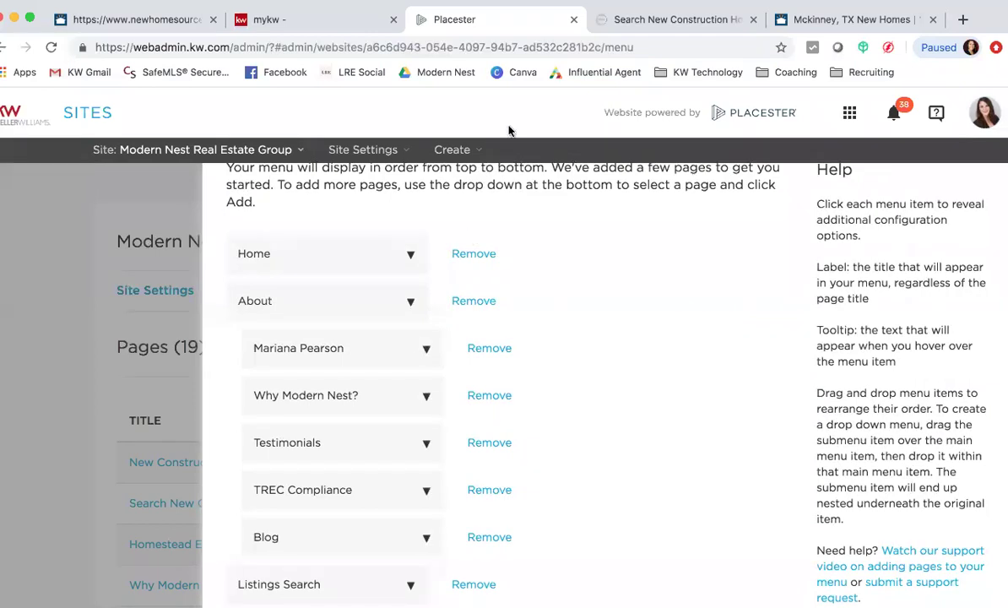
Check which pages the live site lists under About, then return to the menu editor.
click(613, 19)
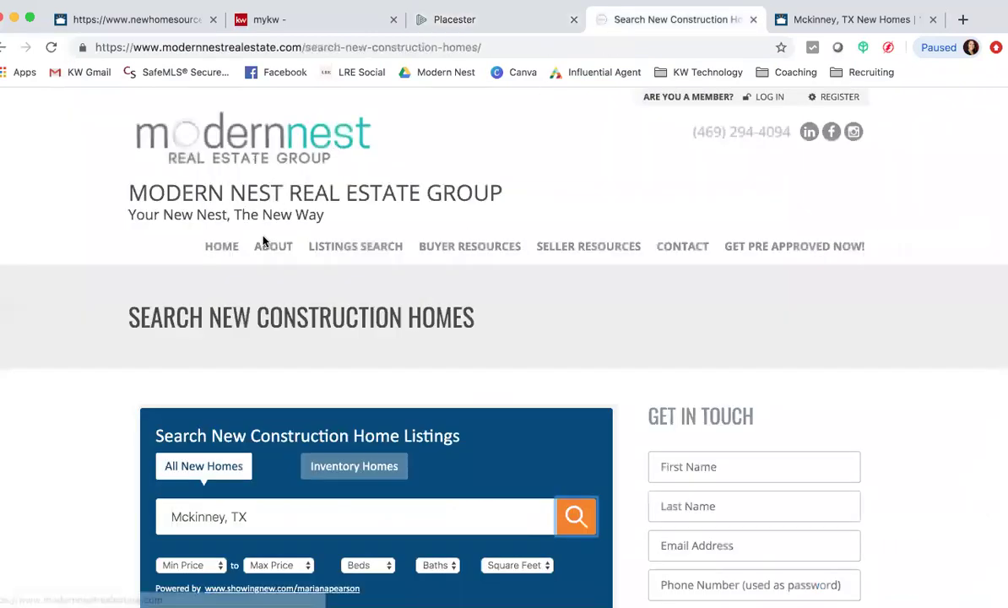
mouse_move(272, 248)
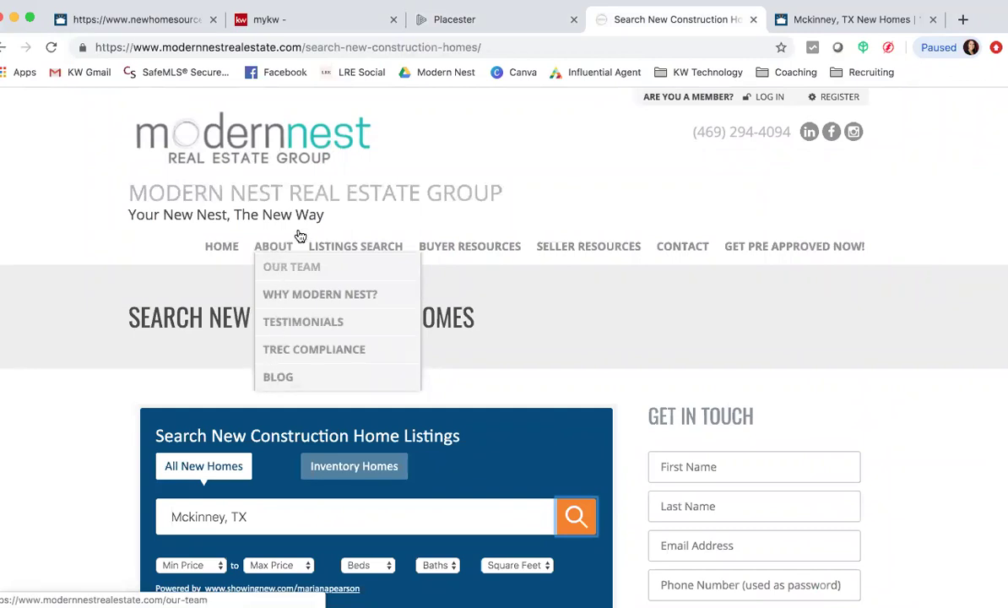
click(488, 18)
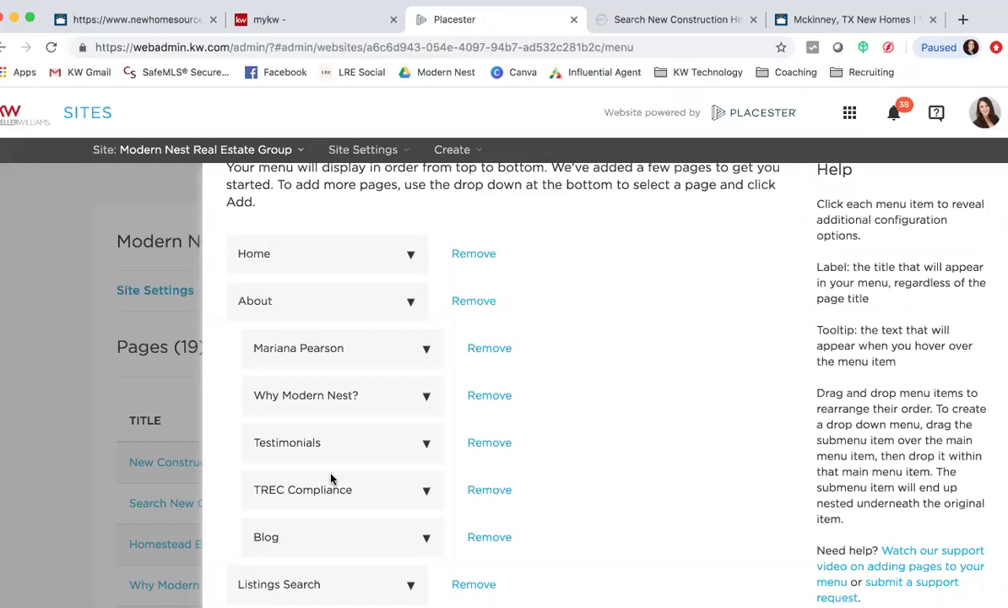
Review the full menu list, then view the live site's Listings Search submenu.
scroll(332, 342, down, 5)
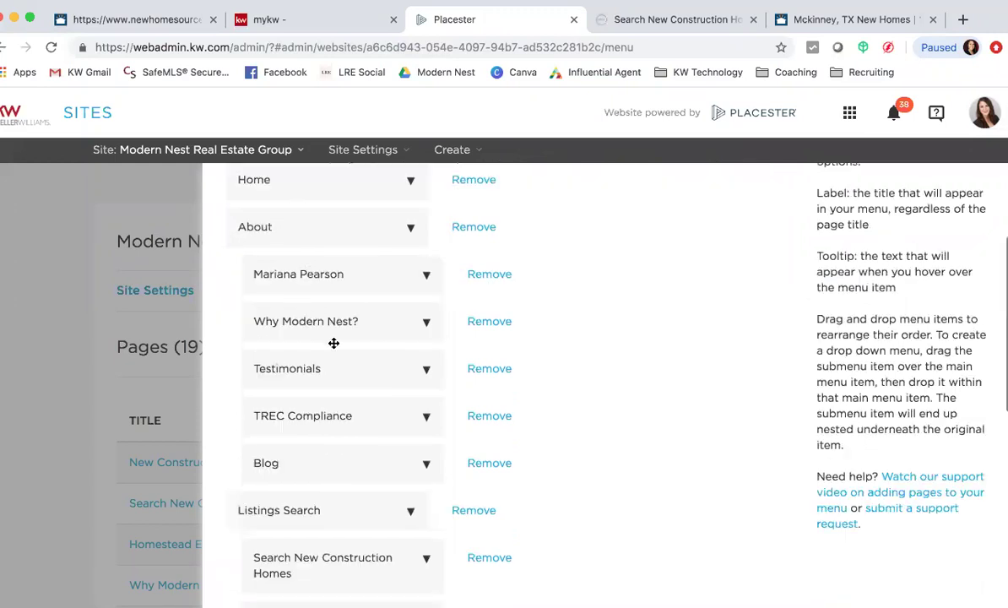
scroll(333, 342, down, 5)
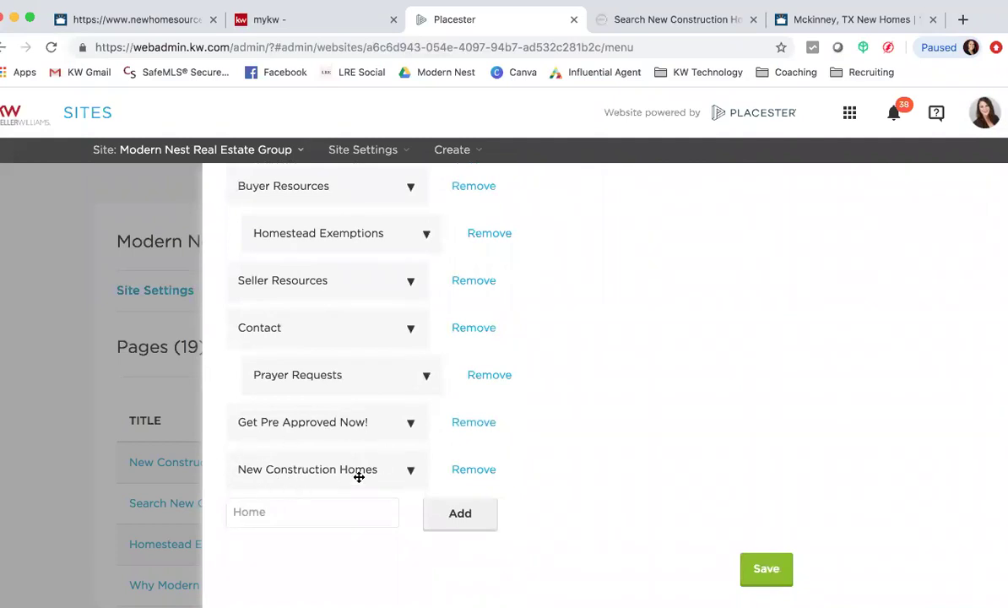
scroll(549, 433, up, 1)
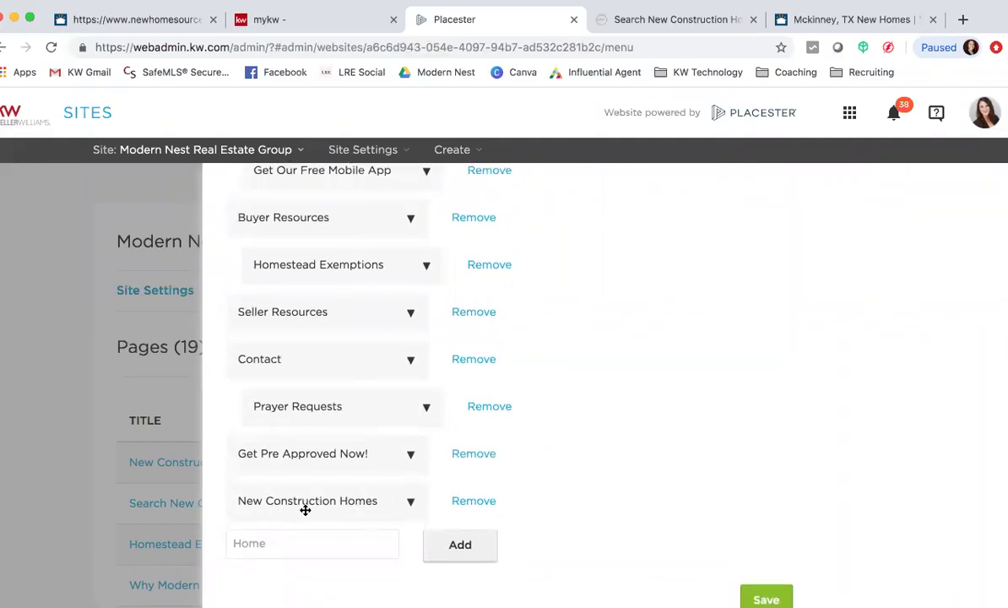
click(621, 16)
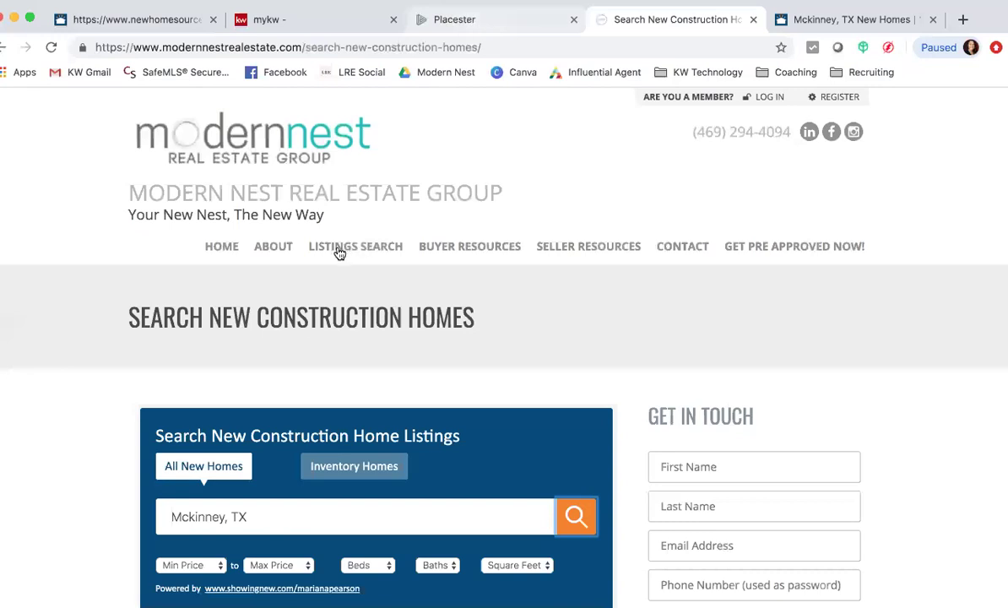
mouse_move(339, 252)
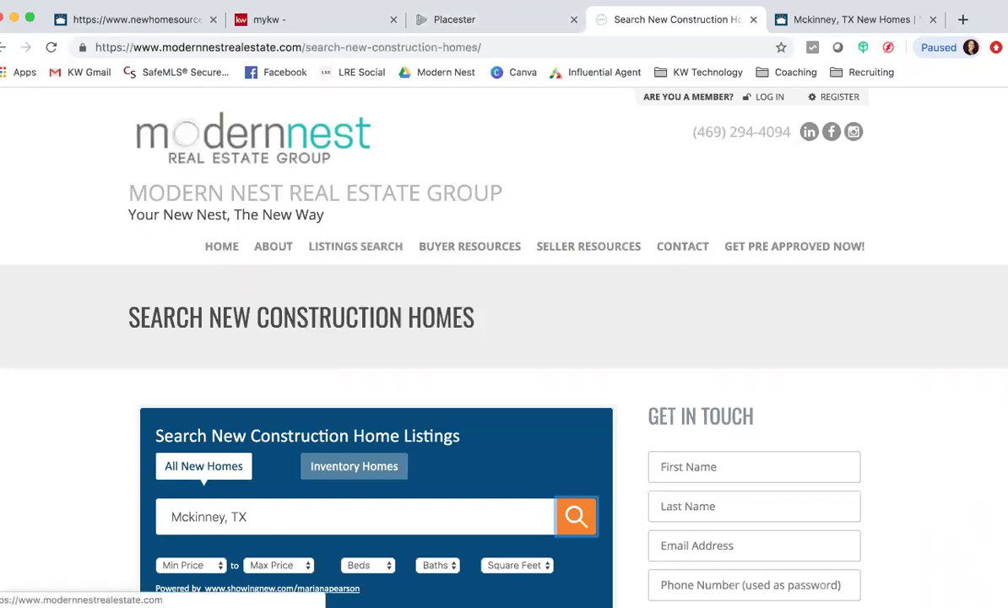
Move New Construction Homes into the Listings Search submenu, below Get Our Free Mobile App.
click(471, 25)
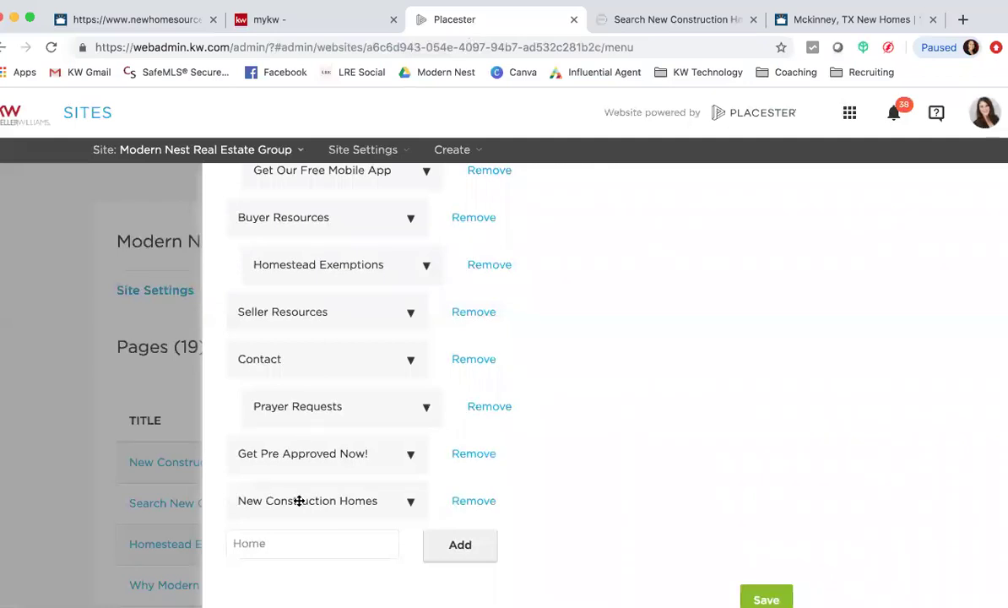
drag(298, 500, 277, 154)
scroll(274, 182, up, 2)
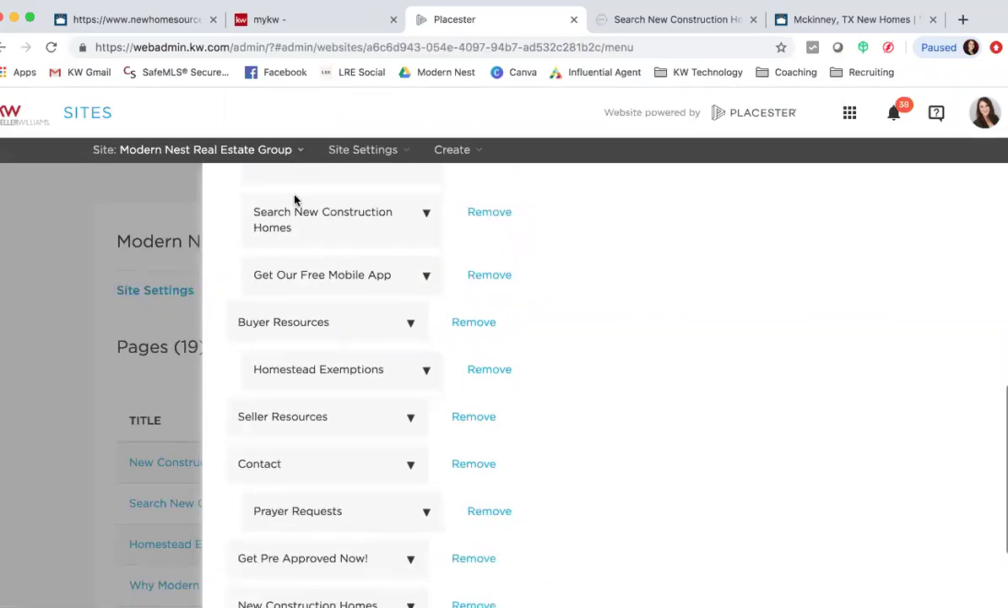
scroll(308, 178, up, 2)
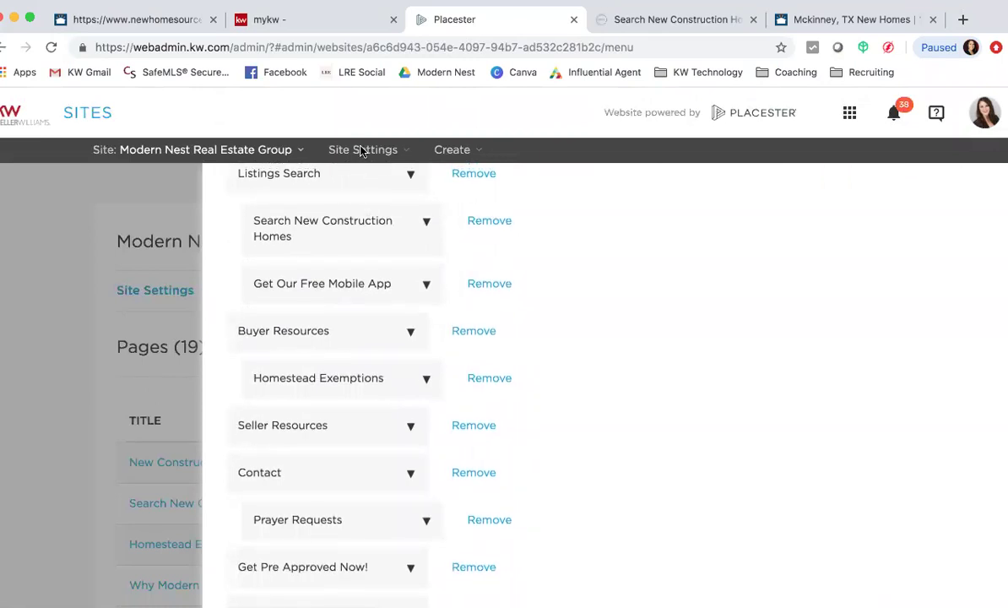
drag(342, 169, 297, 285)
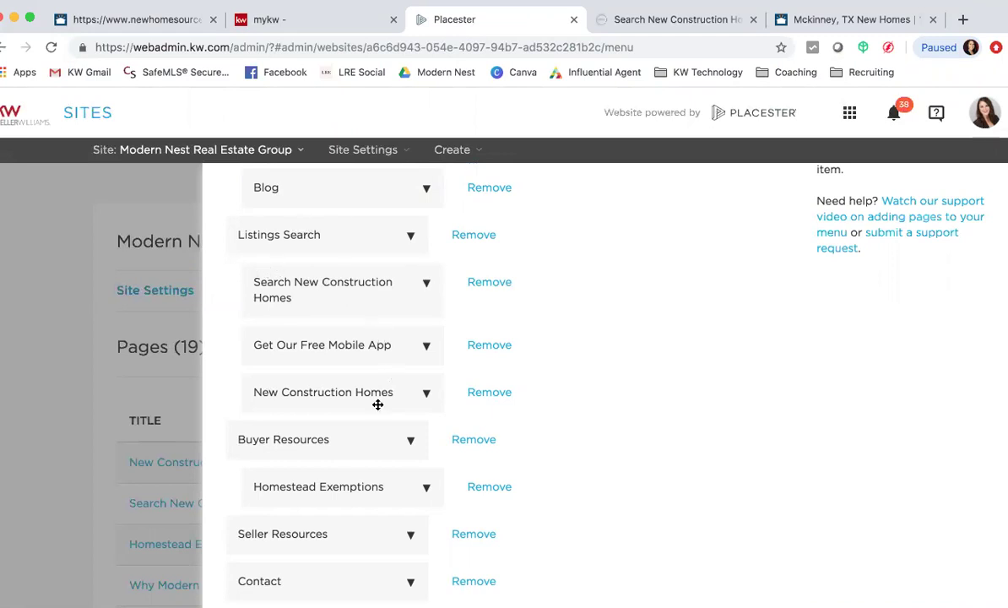
scroll(676, 398, down, 3)
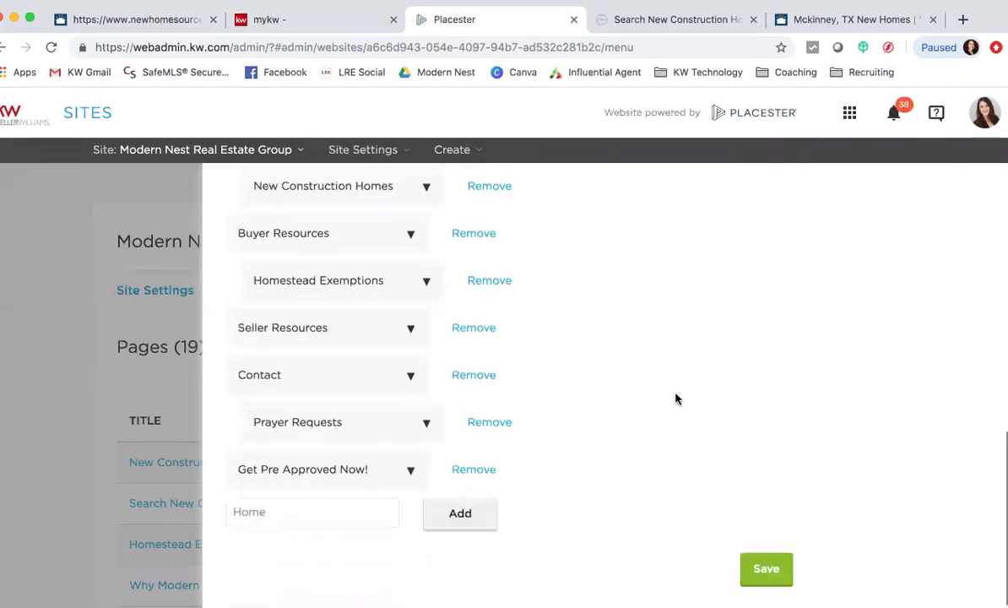
Save the rearranged menu and load the live site's home page.
click(759, 571)
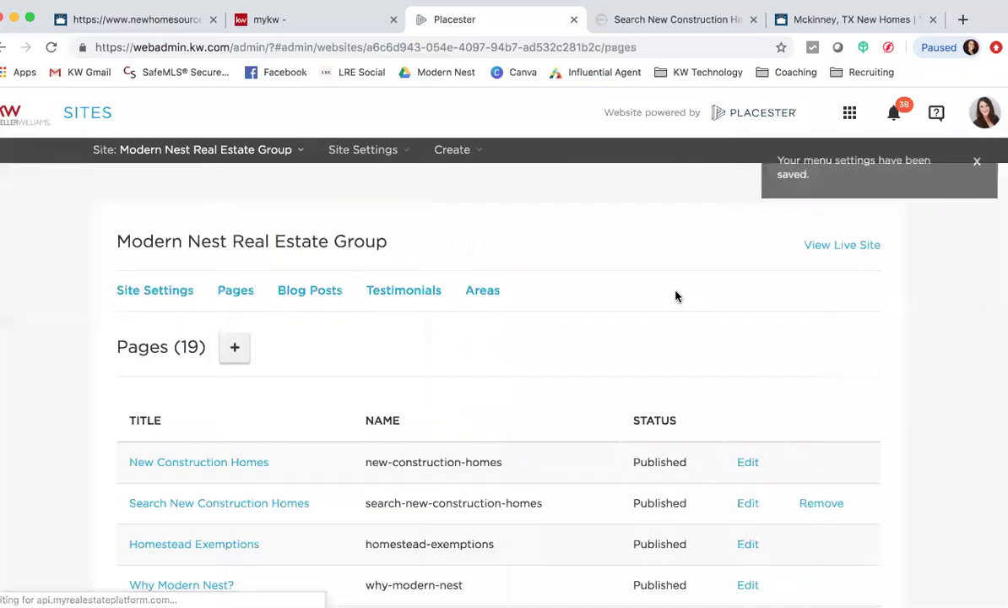
click(618, 20)
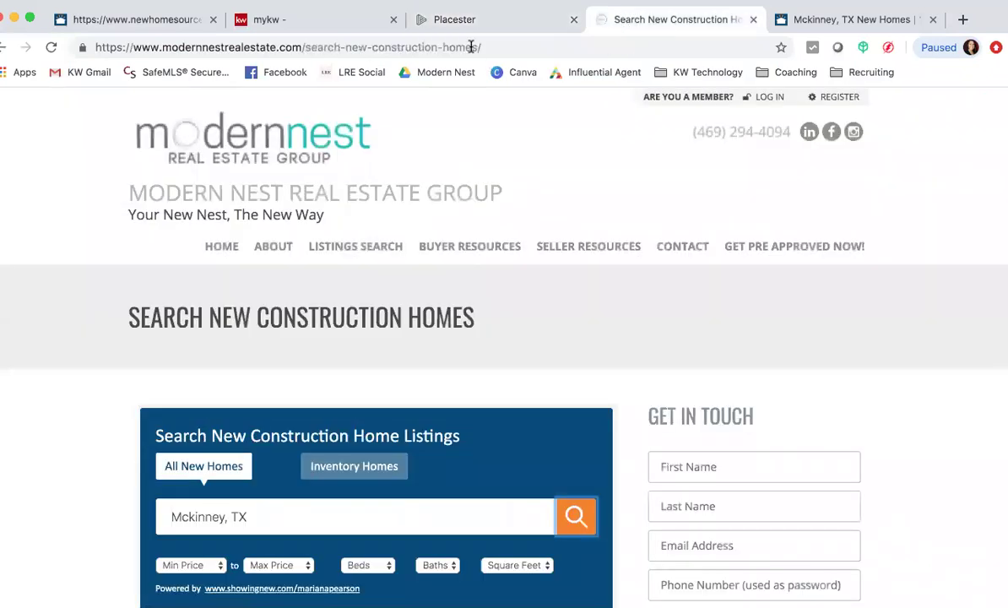
click(221, 252)
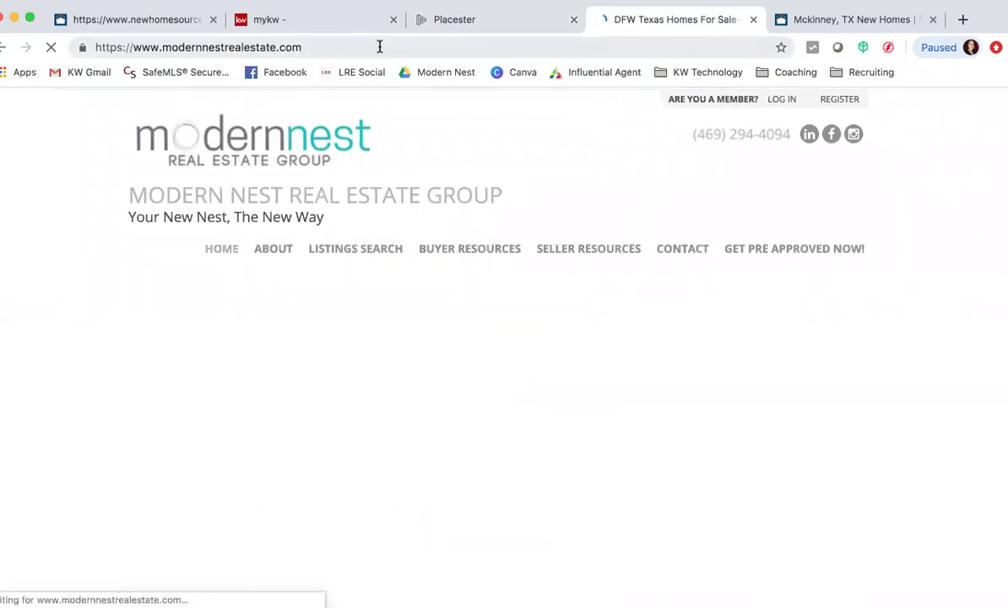
Open New Construction Homes from the Listings Search menu to see the Dallas, TX Area widget.
mouse_move(333, 251)
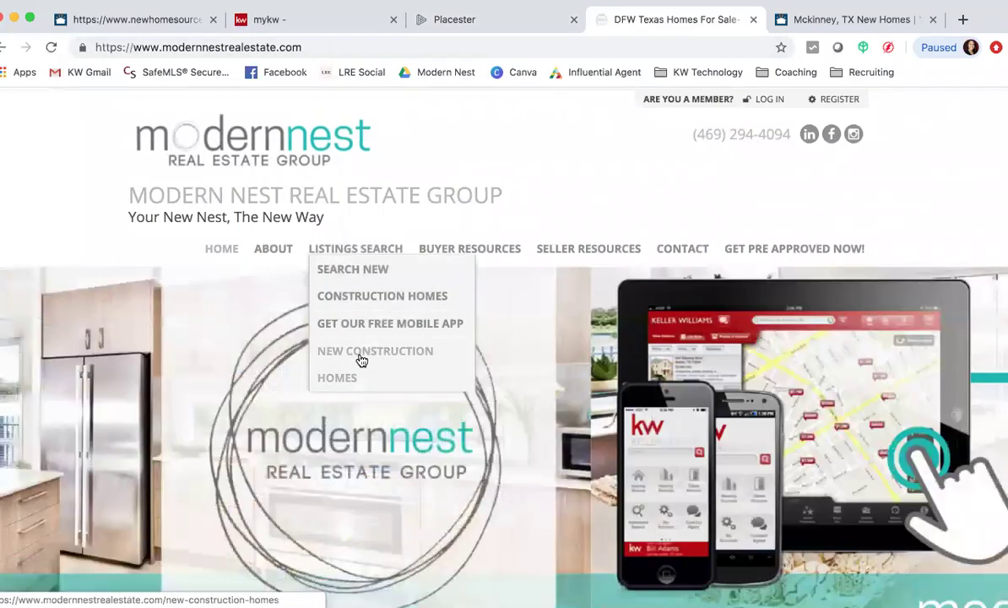
click(361, 361)
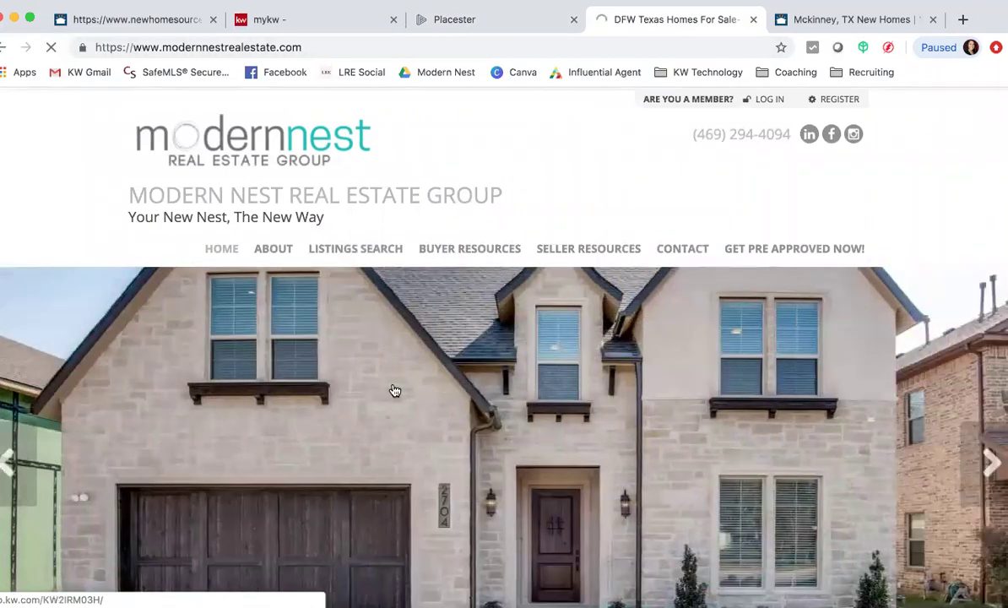
scroll(392, 389, down, 5)
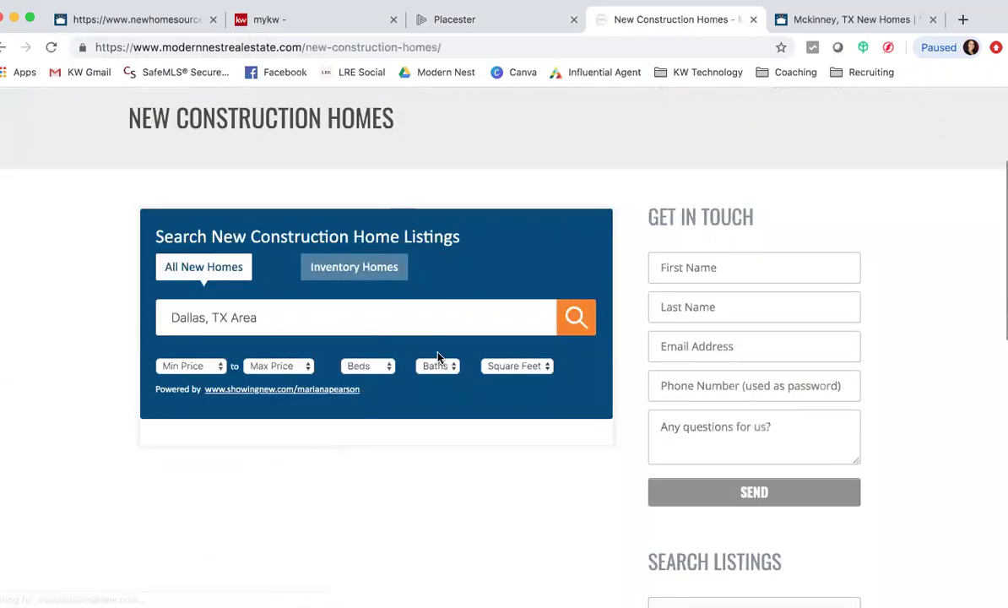